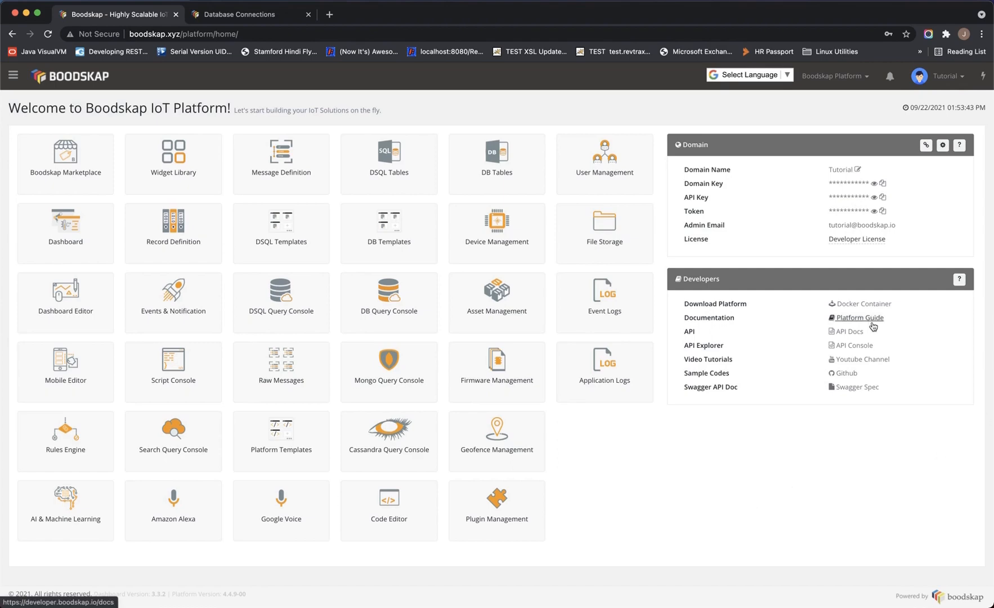
Review the Database Connections docs samples, highlighting the JDBC driver note and the jdbc:postgresql URL
left_click(242, 15)
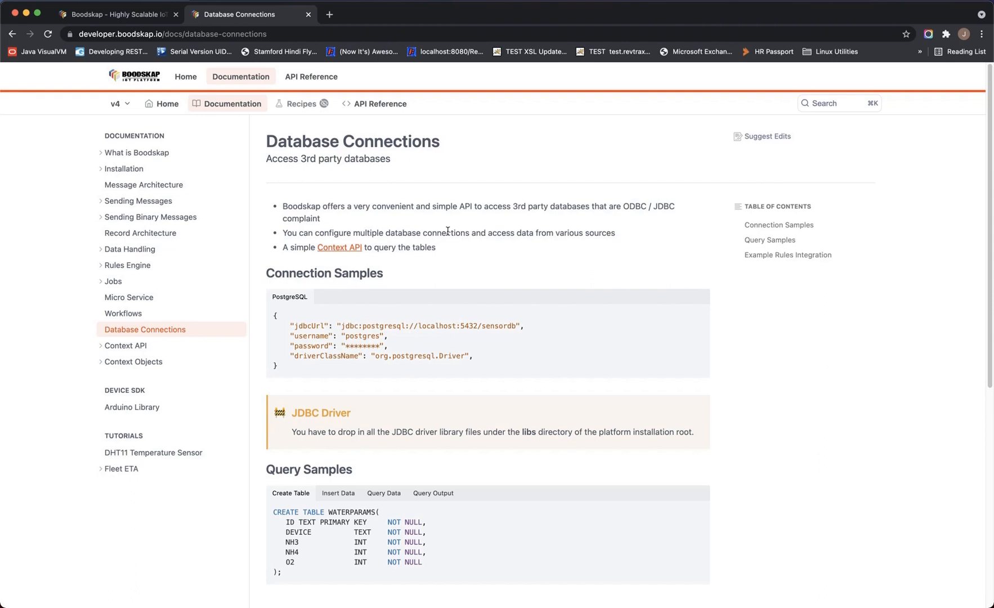
scroll(455, 287, "down", 5)
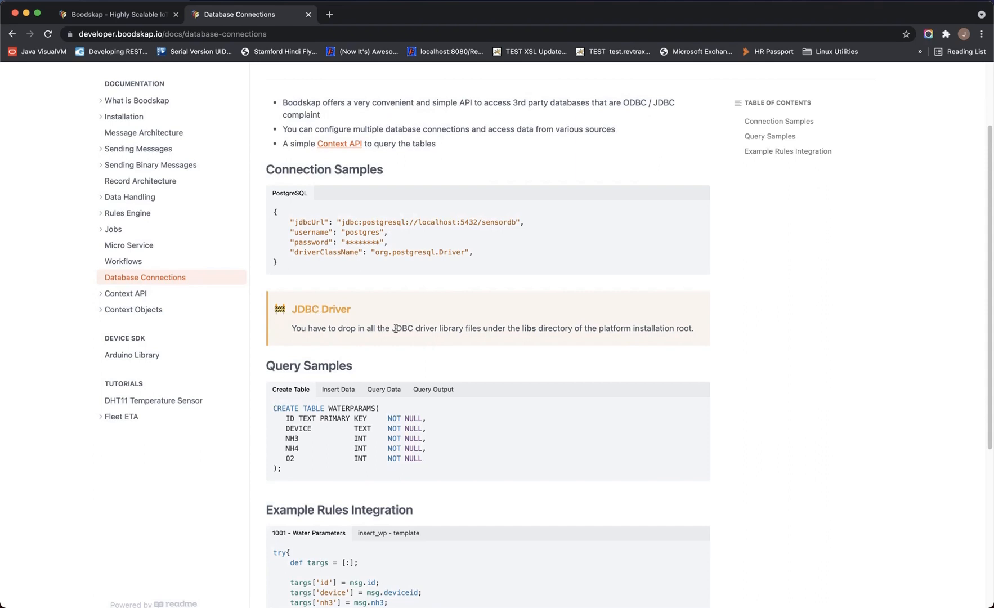
scroll(396, 329, "down", 2)
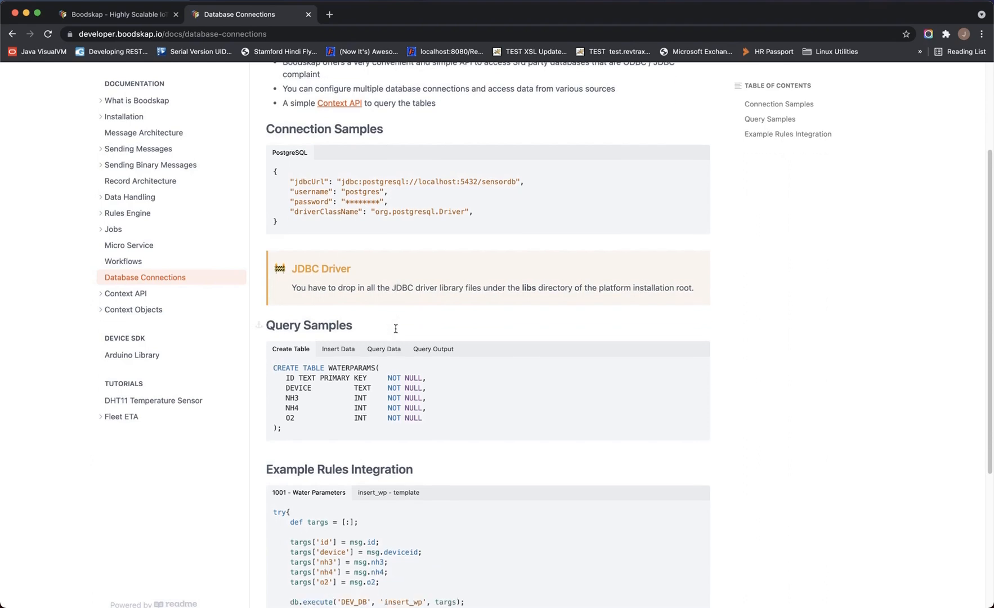
triple_click(528, 287)
scroll(527, 289, "up", 5)
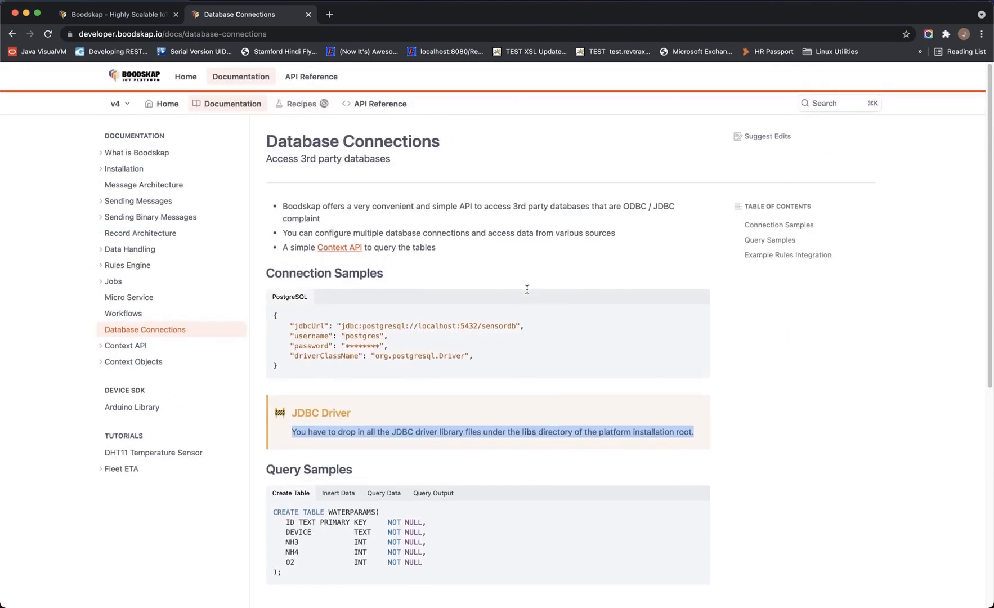
double_click(391, 329)
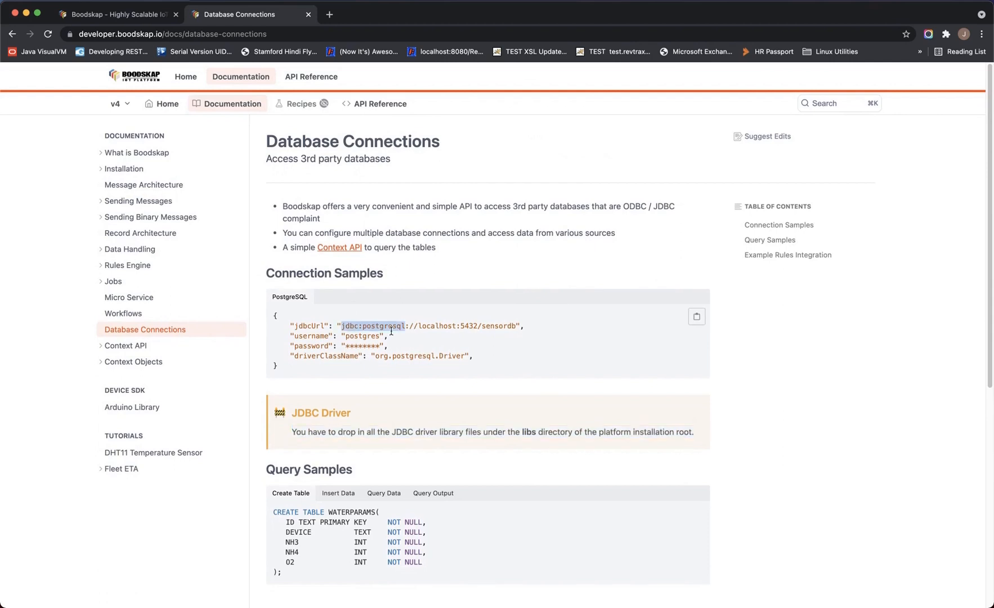
Try opening DB Tables from the Tutorial domain dashboard, which refuses access
left_click(148, 15)
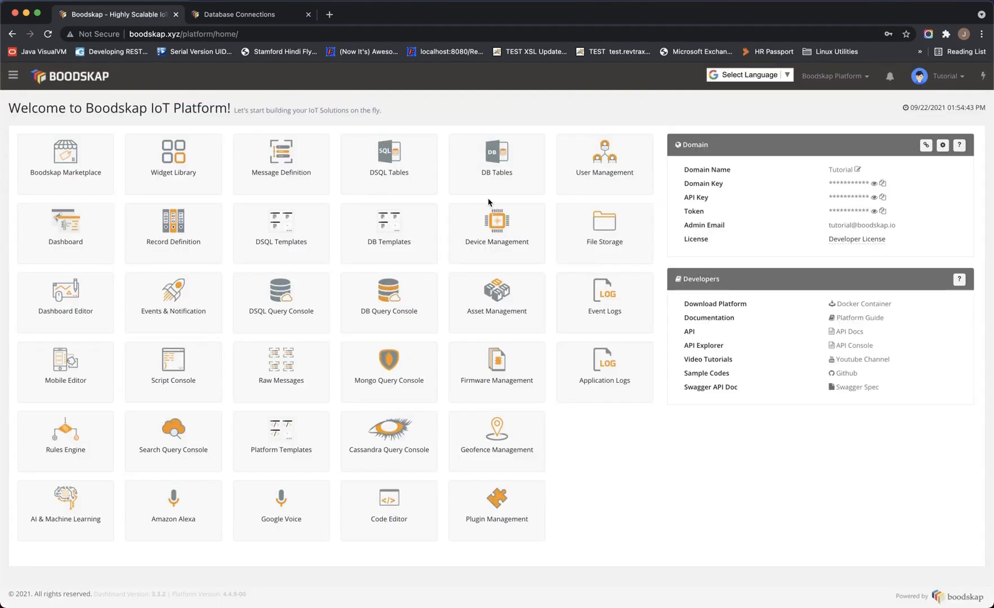
left_click(491, 163)
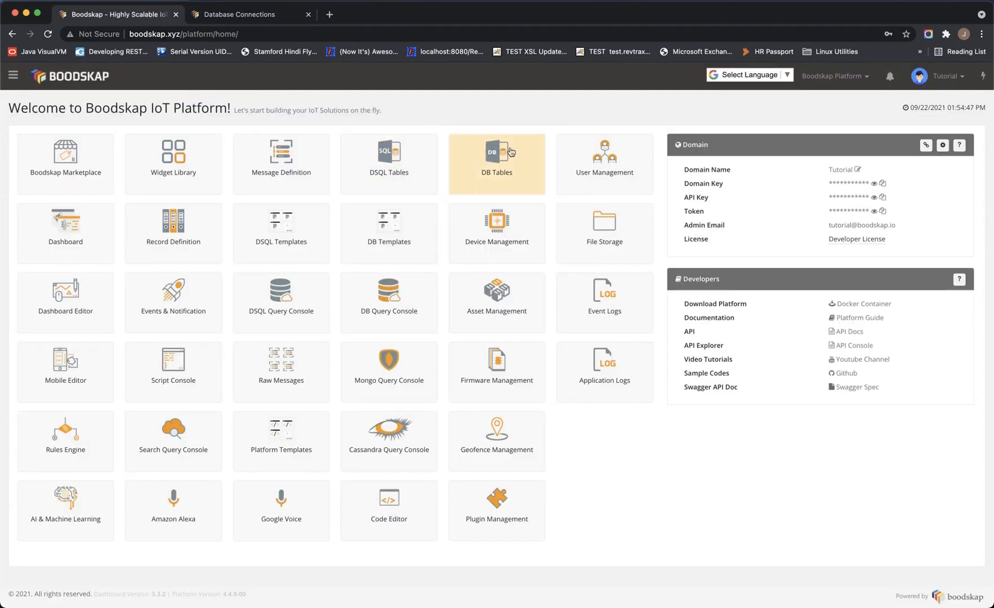
left_click(511, 151)
Log out of the Tutorial domain and sign back in with the saved administrator login
left_click(945, 76)
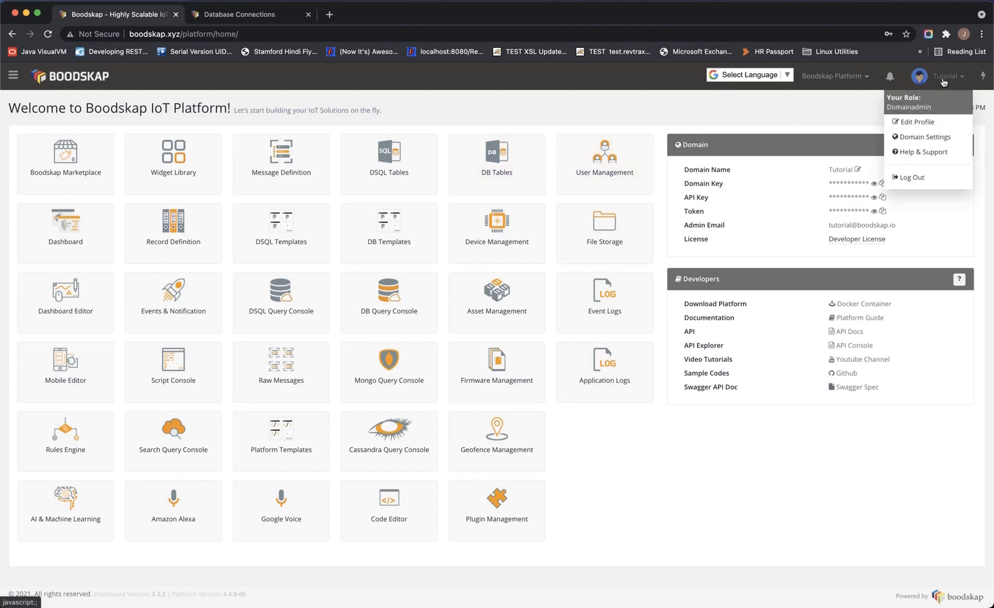
left_click(921, 180)
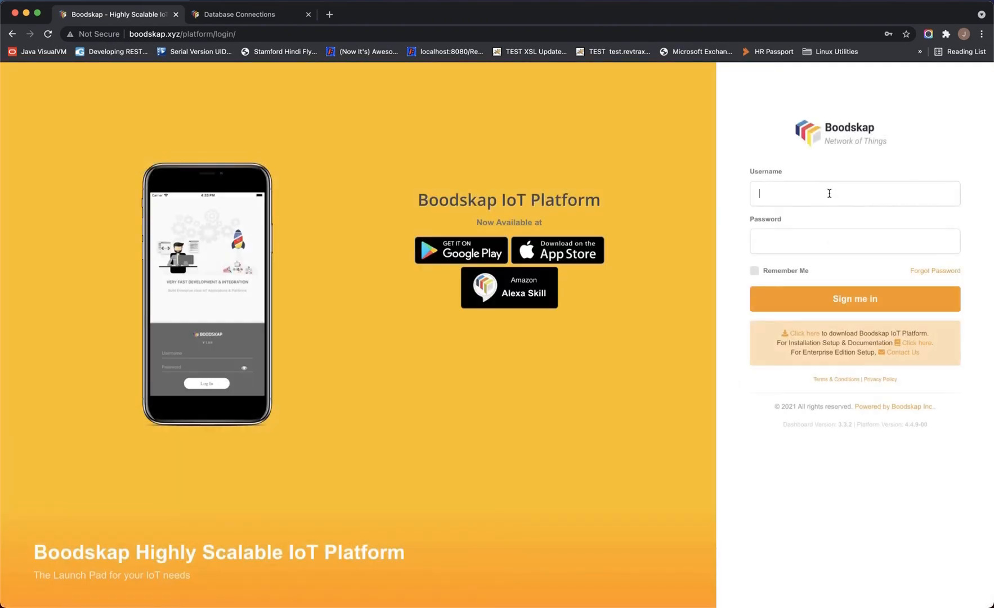
left_click(829, 193)
left_click(780, 262)
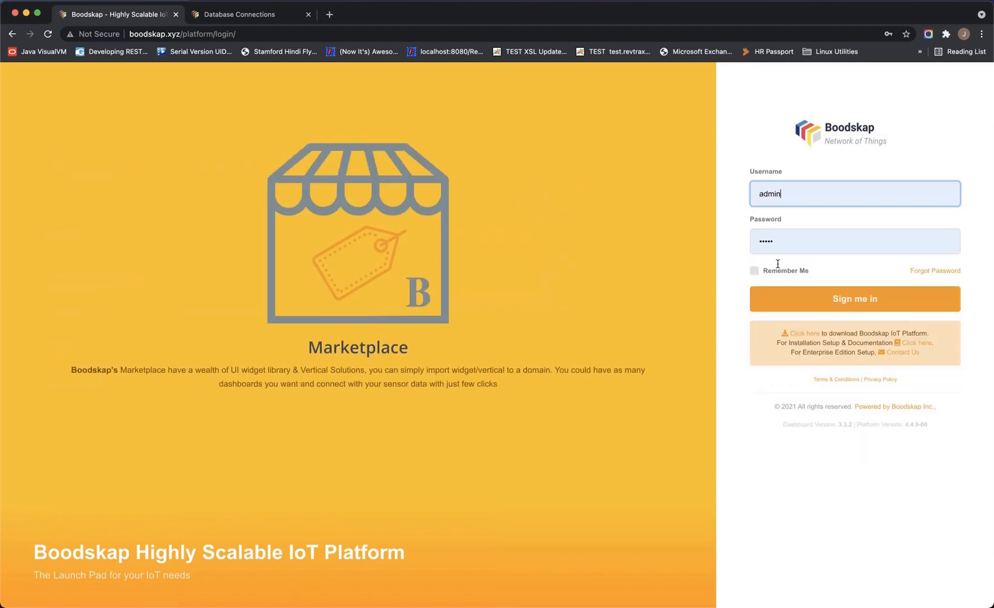
left_click(802, 309)
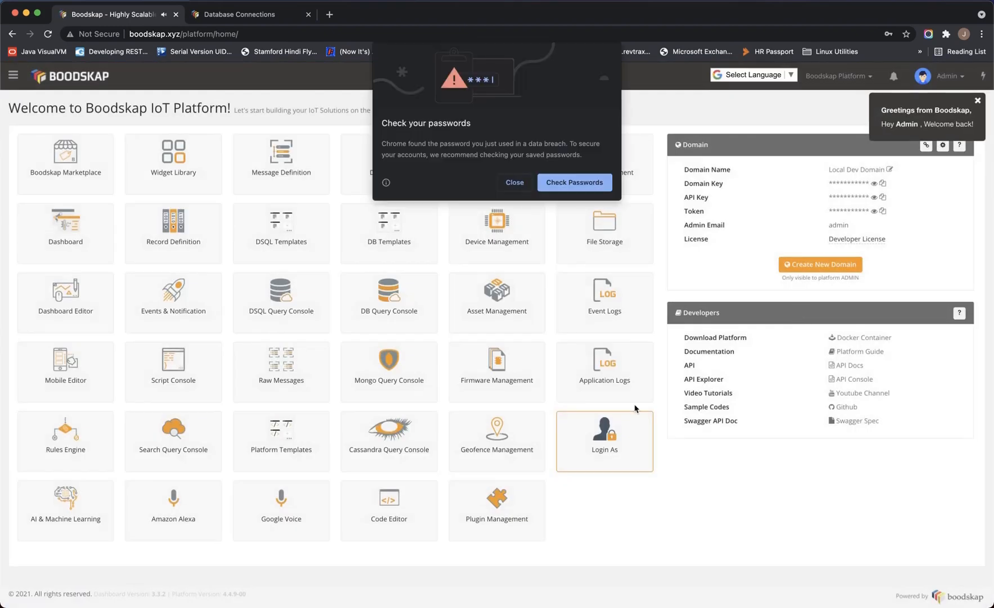
left_click(514, 183)
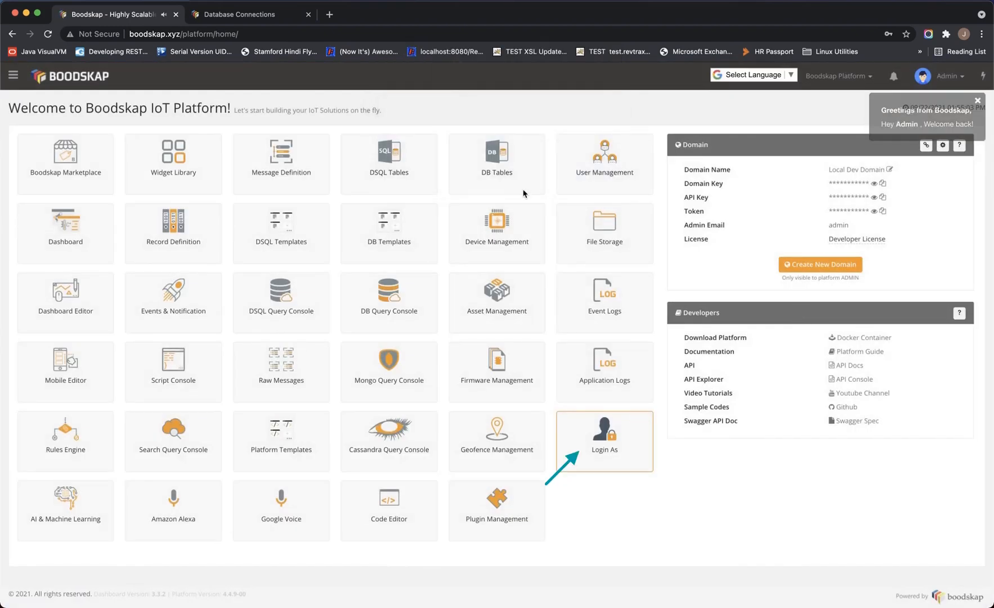
Find the tutorial domain under Login As with the search 'tut' and grant it DB access
left_click(581, 443)
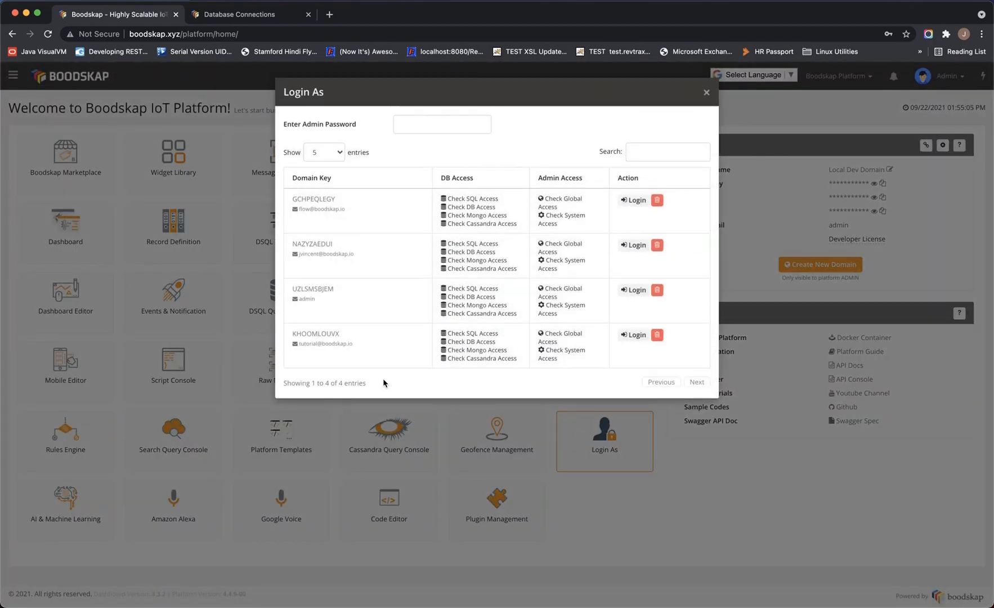
left_click(647, 159)
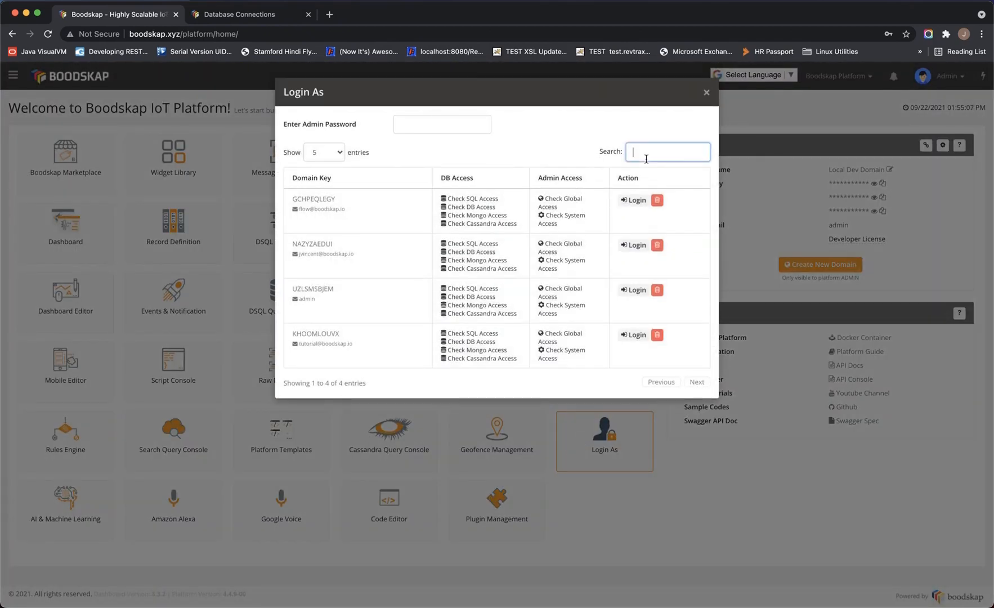
type("tut")
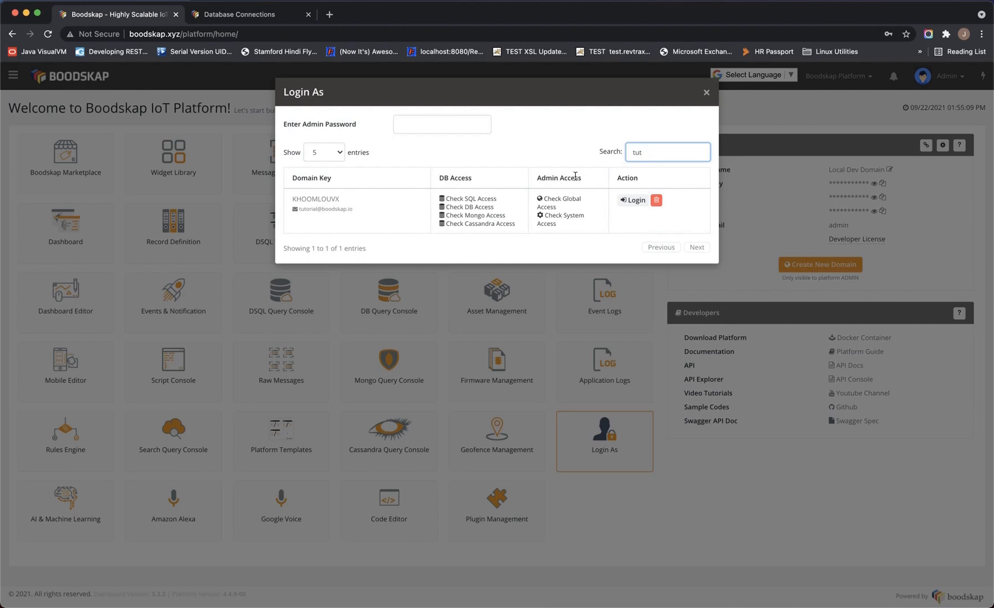
left_click(476, 207)
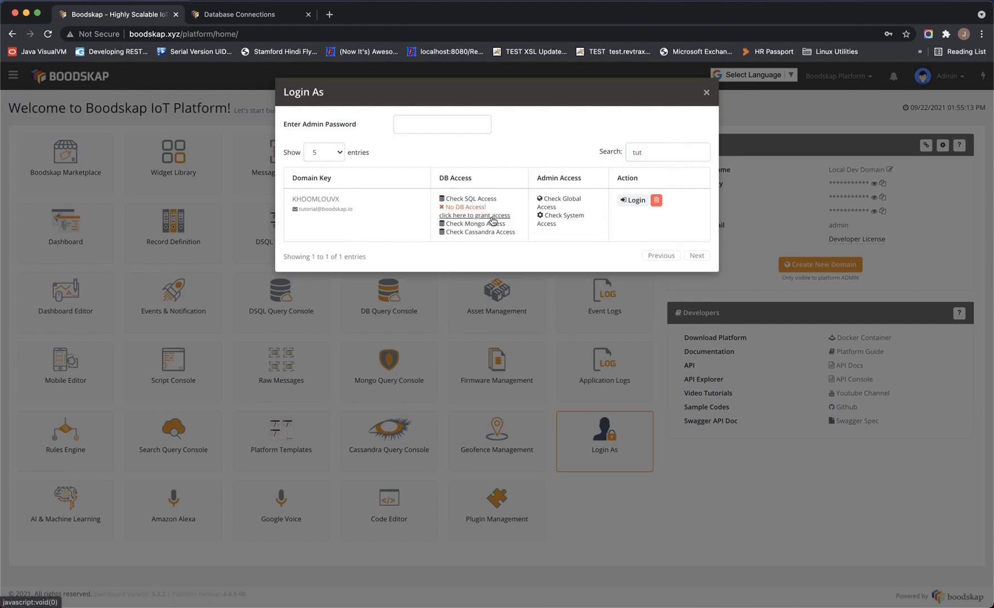
left_click(493, 216)
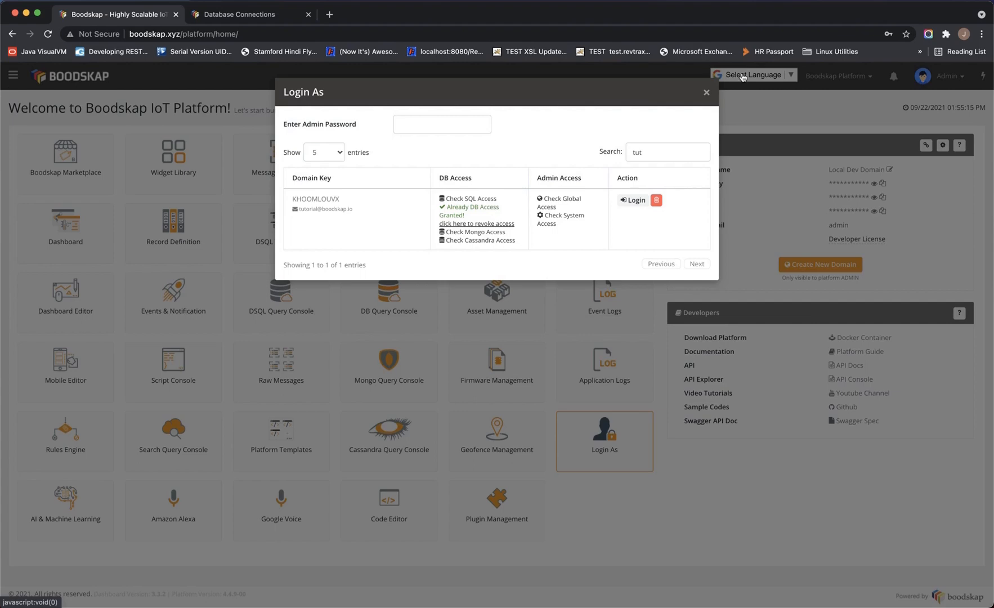
left_click(708, 93)
Log out as administrator, sign in with the saved tutorial login, and open the DB connection pool manager
left_click(948, 76)
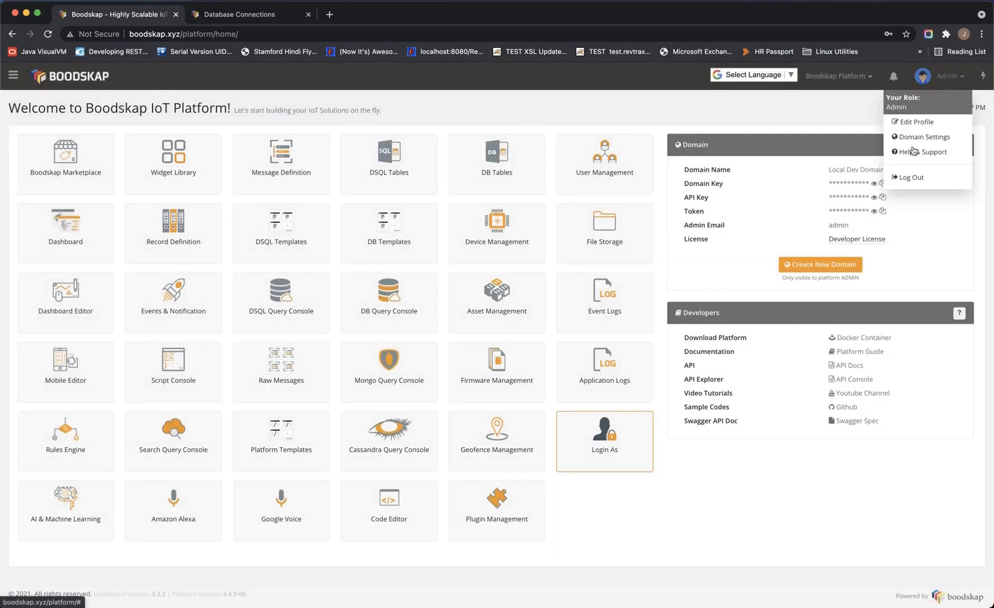
left_click(912, 148)
left_click(830, 193)
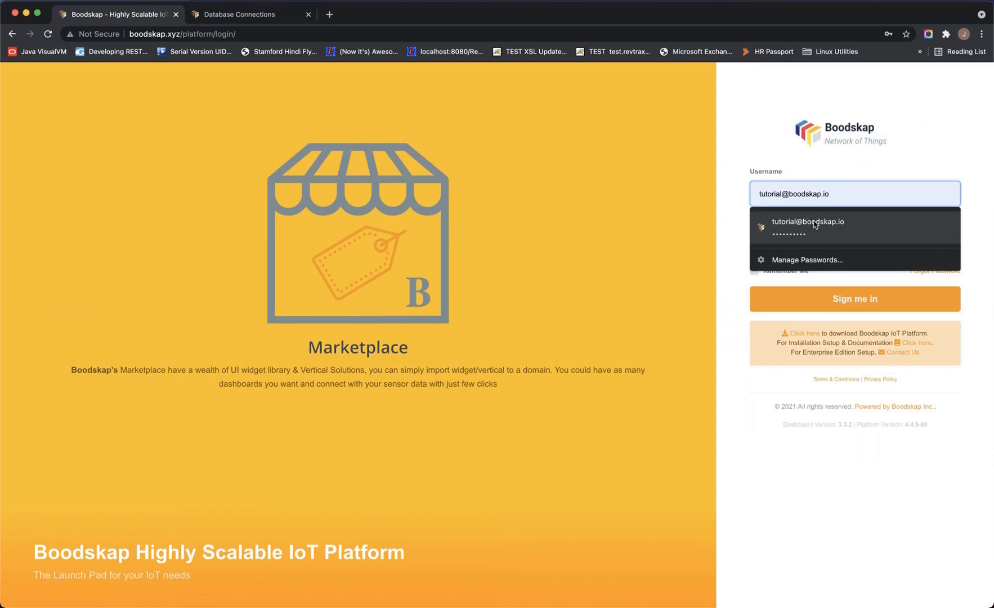
left_click(812, 225)
left_click(809, 304)
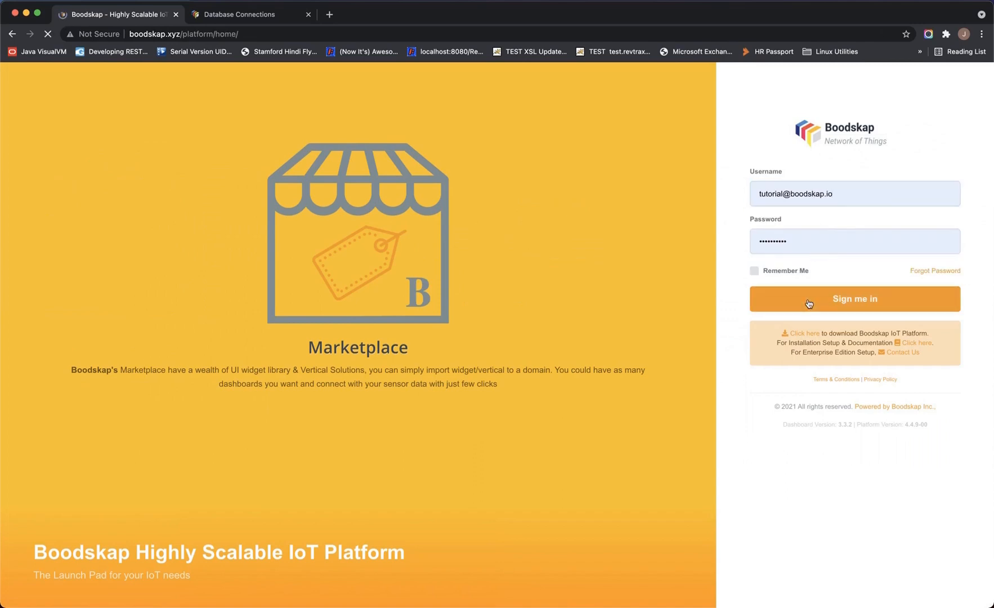
left_click(482, 171)
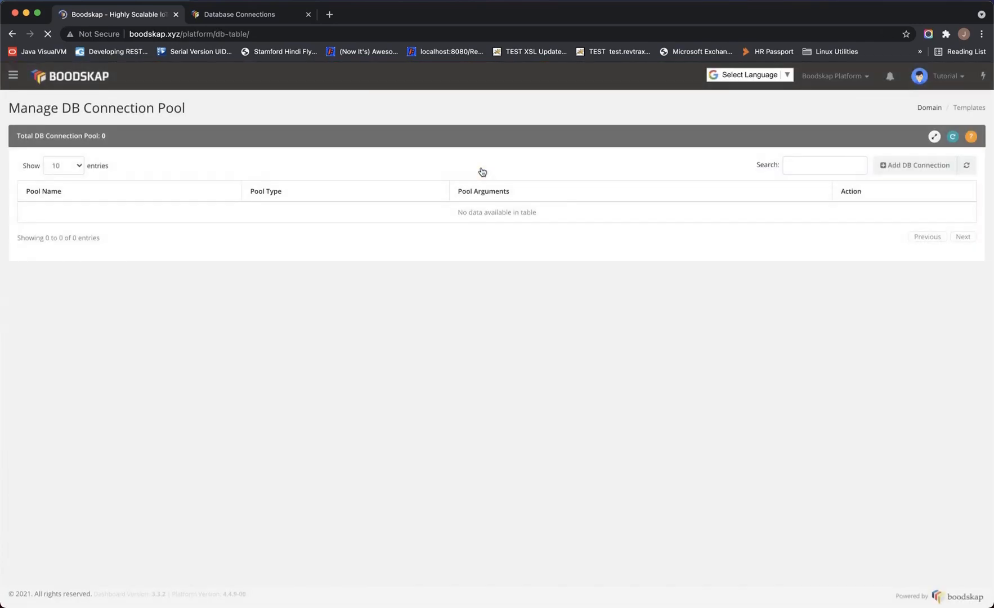
Start a new DB connection pool, trying C3P0 before settling on the HIKARI pool type
left_click(897, 168)
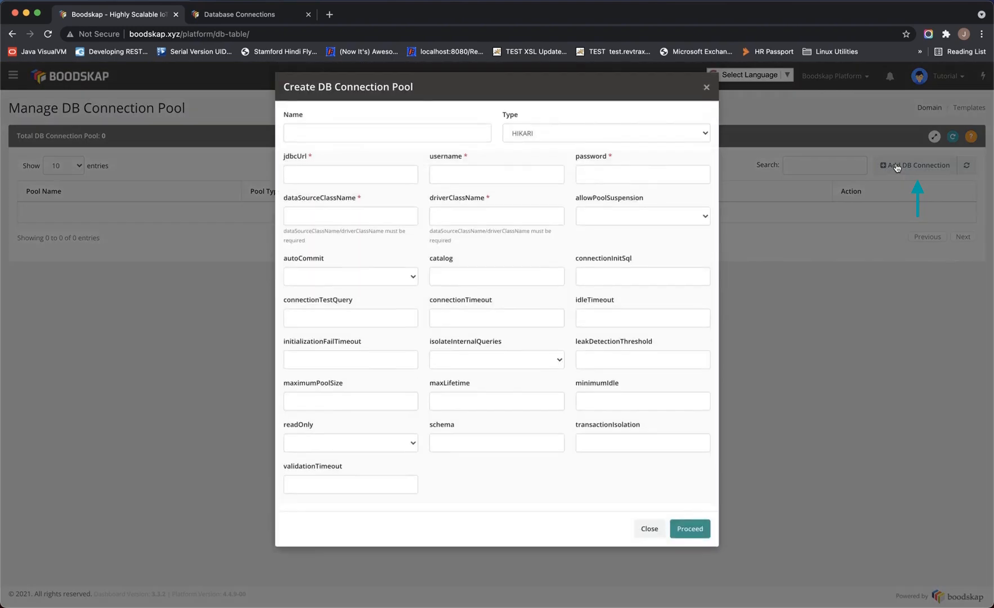
left_click(584, 145)
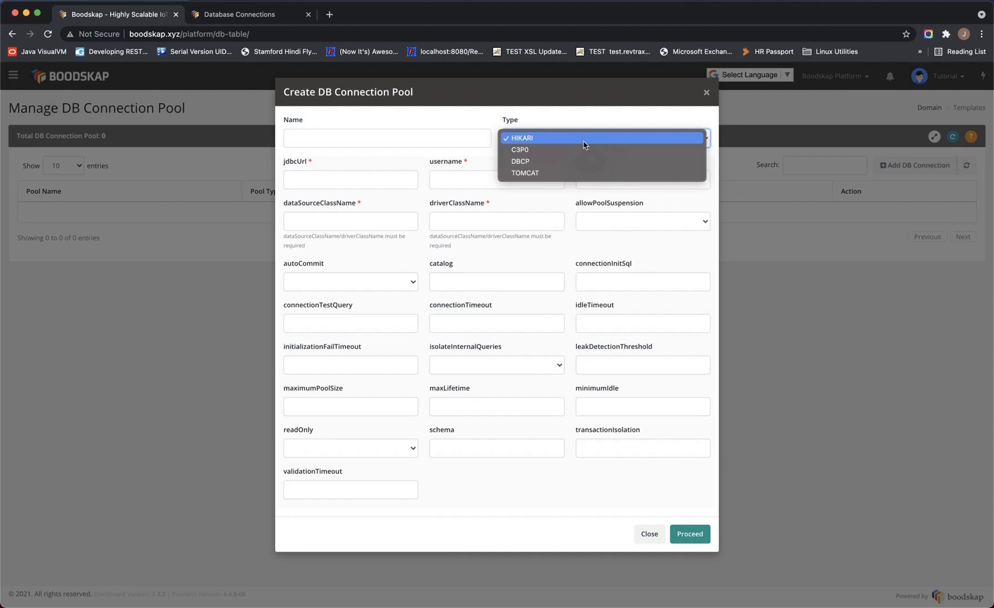
left_click(517, 155)
scroll(482, 289, "down", 5)
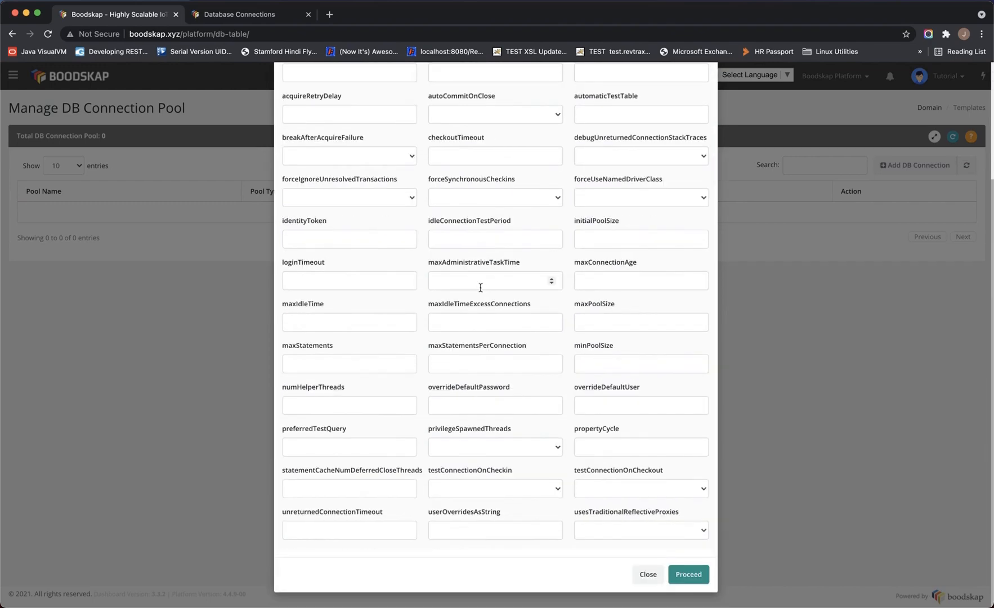
scroll(492, 260, "up", 5)
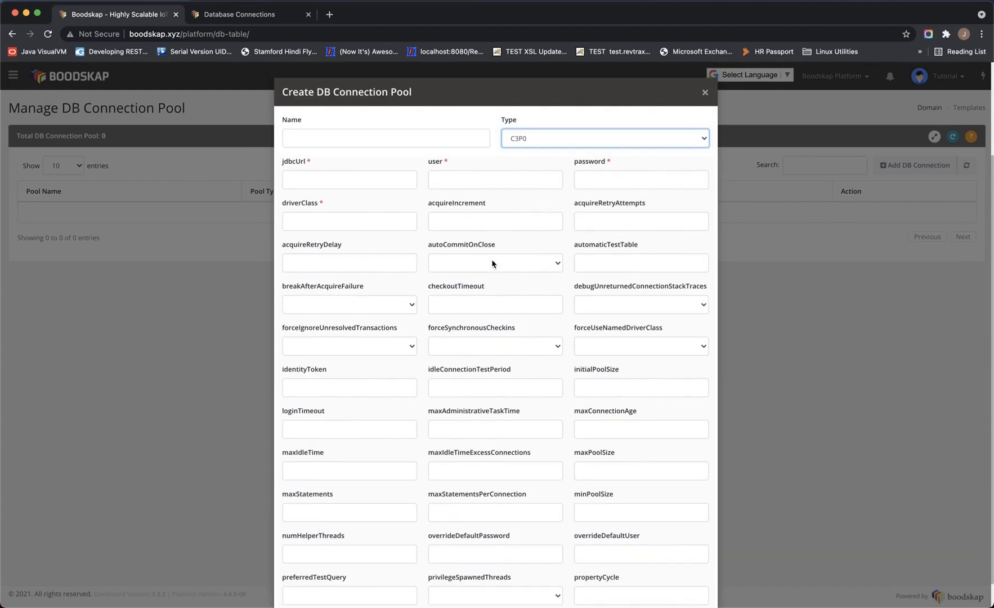
left_click(544, 138)
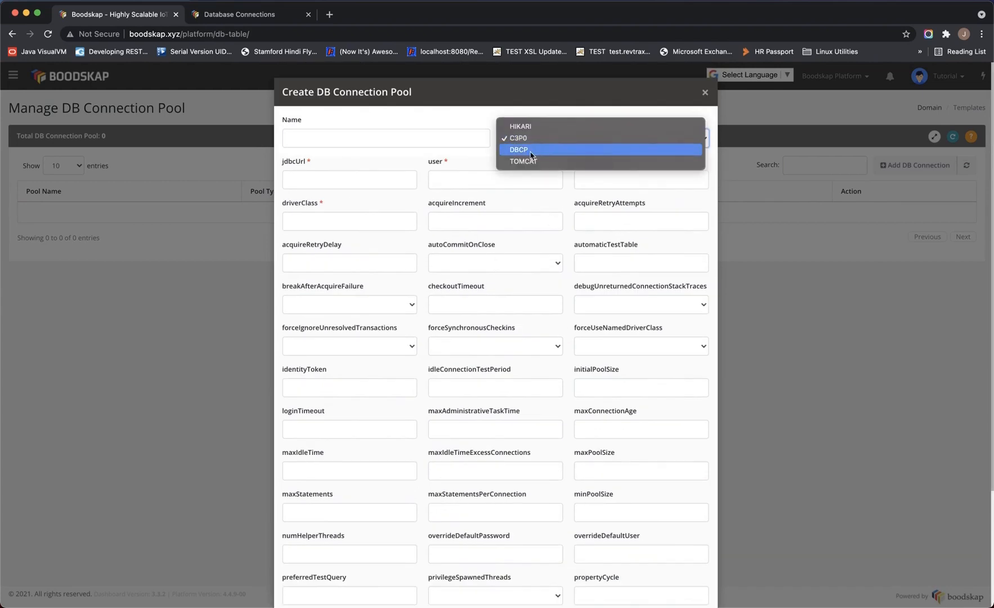
left_click(530, 150)
scroll(504, 288, "down", 5)
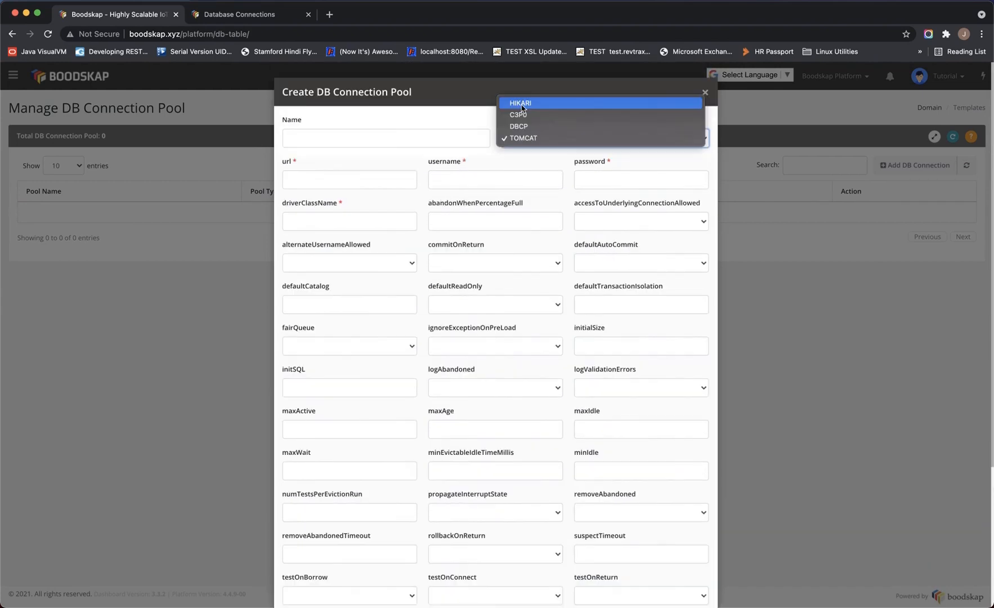
left_click(521, 104)
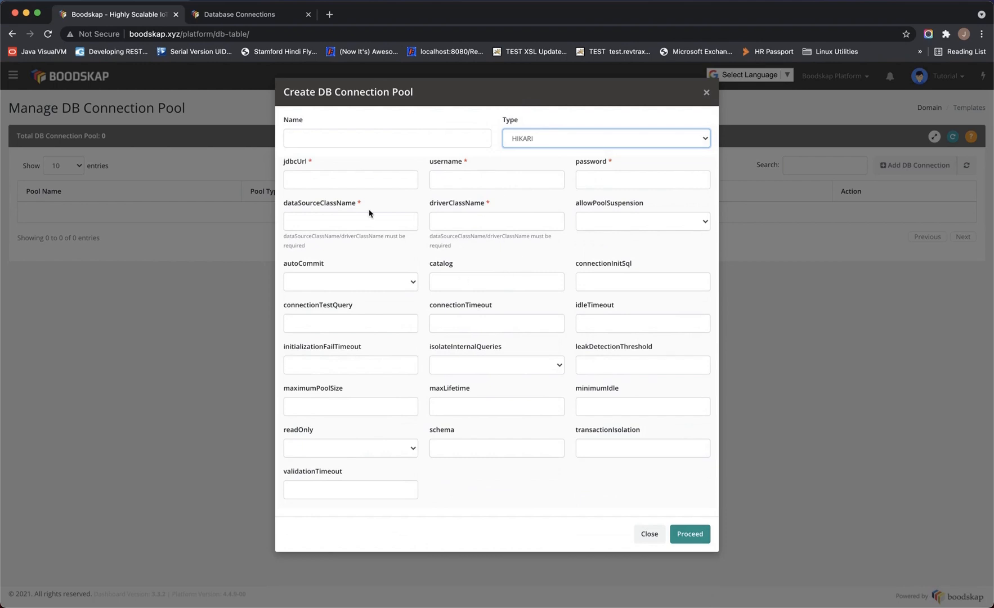
Visit the empty jdbcUrl, username, password, data source class and Name fields of the form
left_click(348, 179)
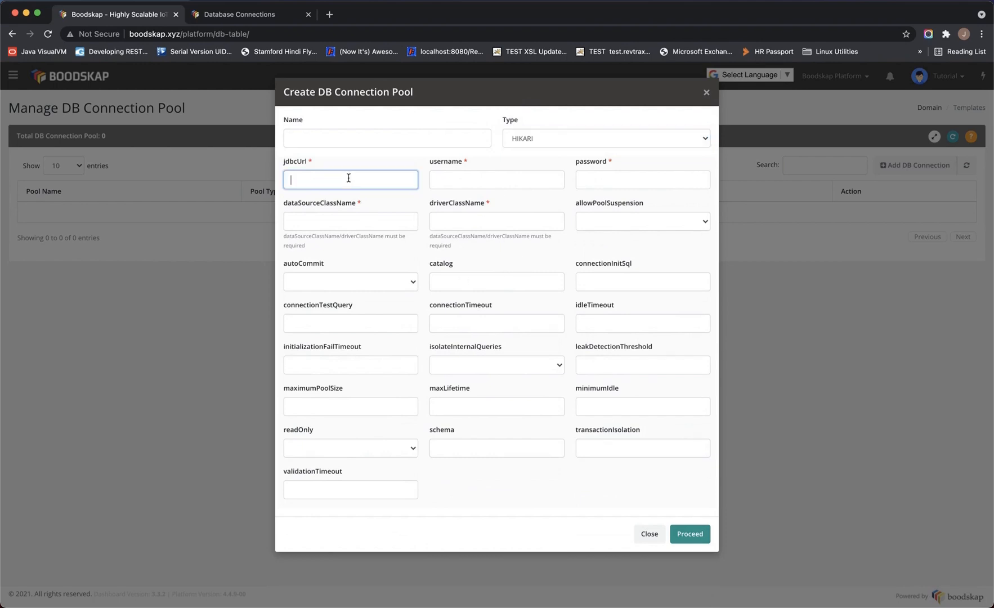
left_click(466, 183)
left_click(630, 183)
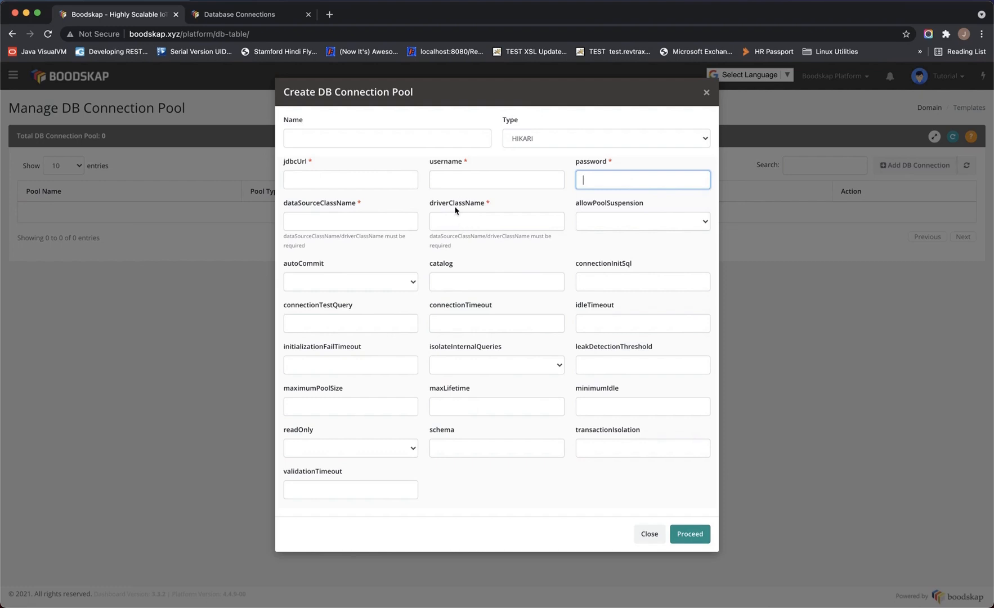
left_click(309, 222)
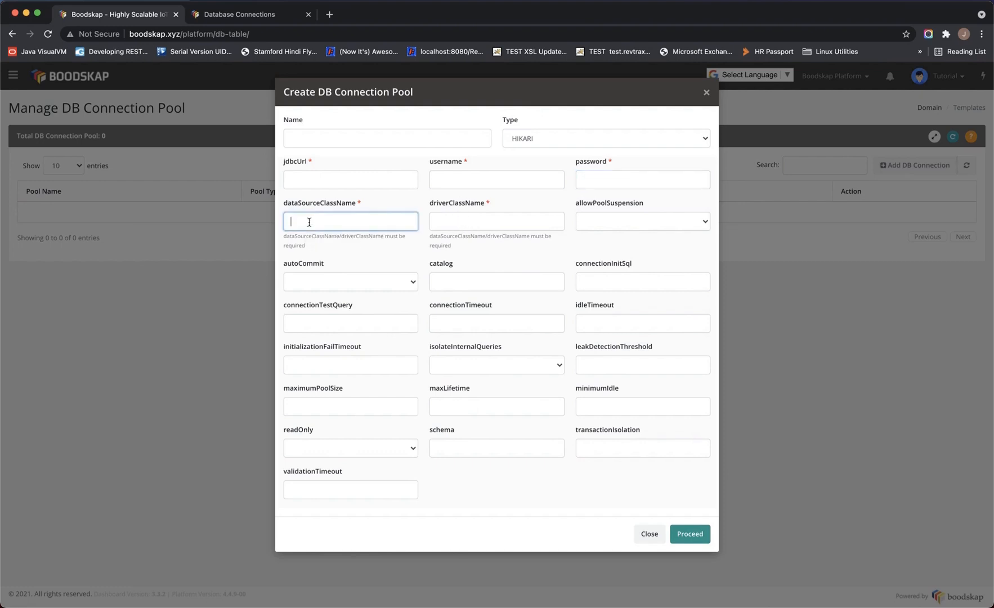
left_click(328, 139)
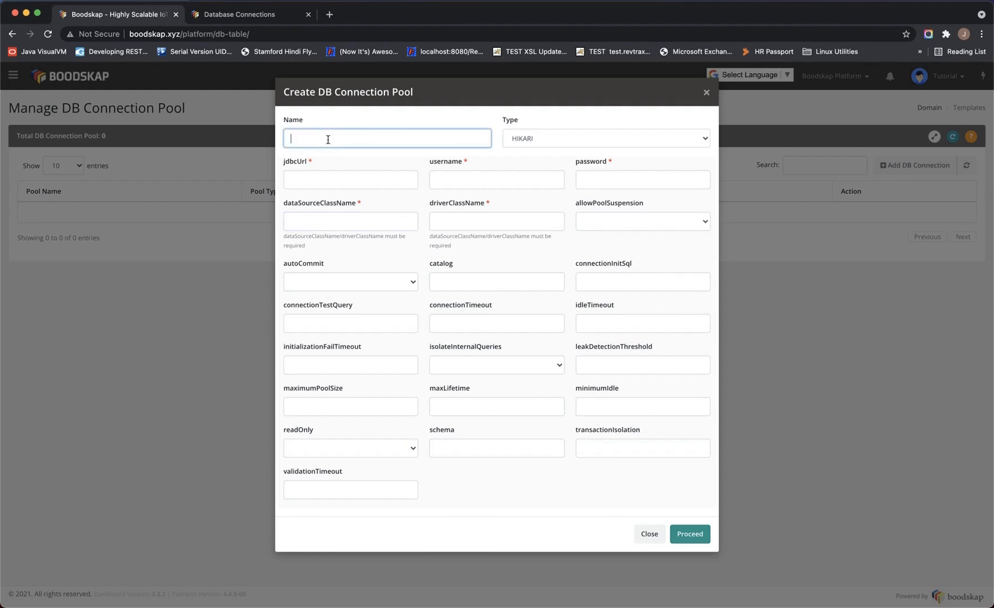
Enter the pool name, checking the docs' sample rule for the DEV_DB pool name
type("MY")
key("BackSpace")
type("MY")
left_click(217, 17)
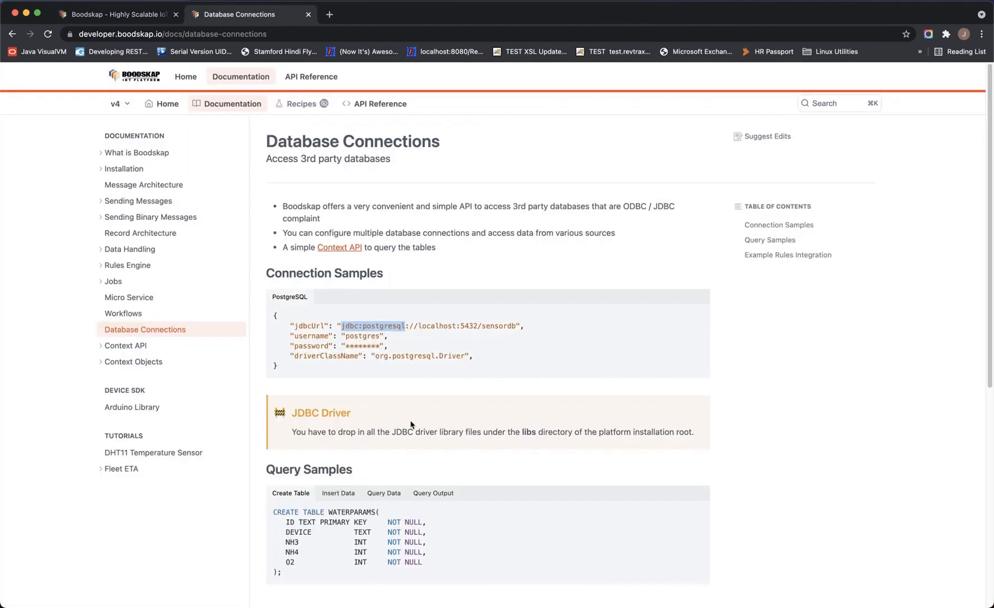
scroll(411, 425, "down", 4)
double_click(355, 527)
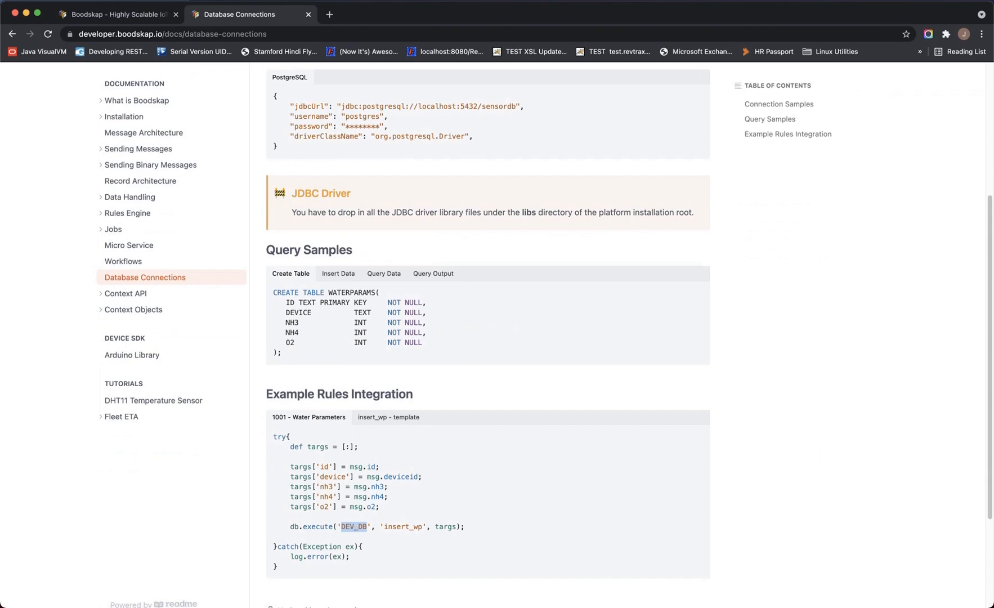
left_click(150, 15)
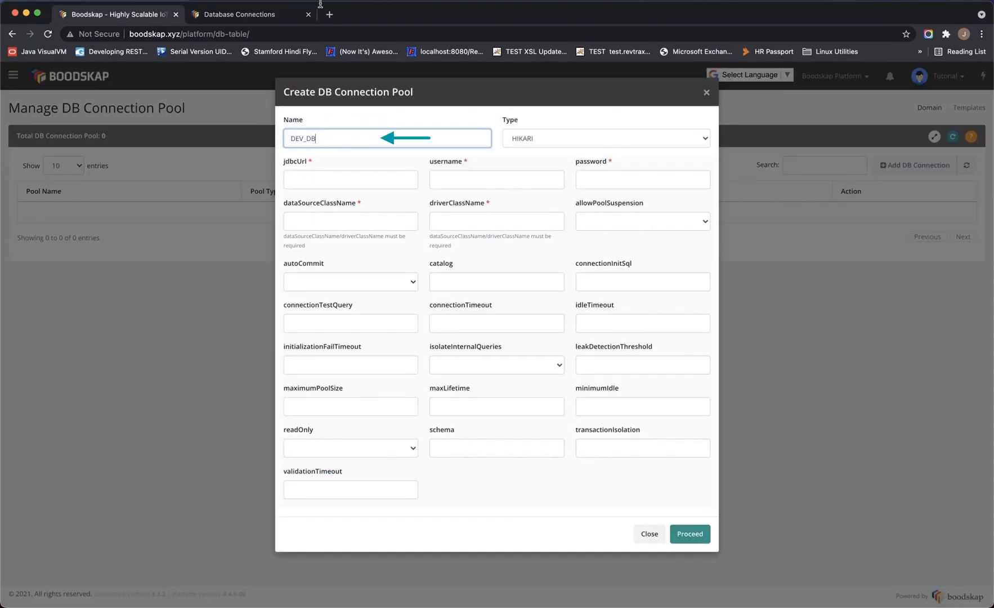
left_click(253, 18)
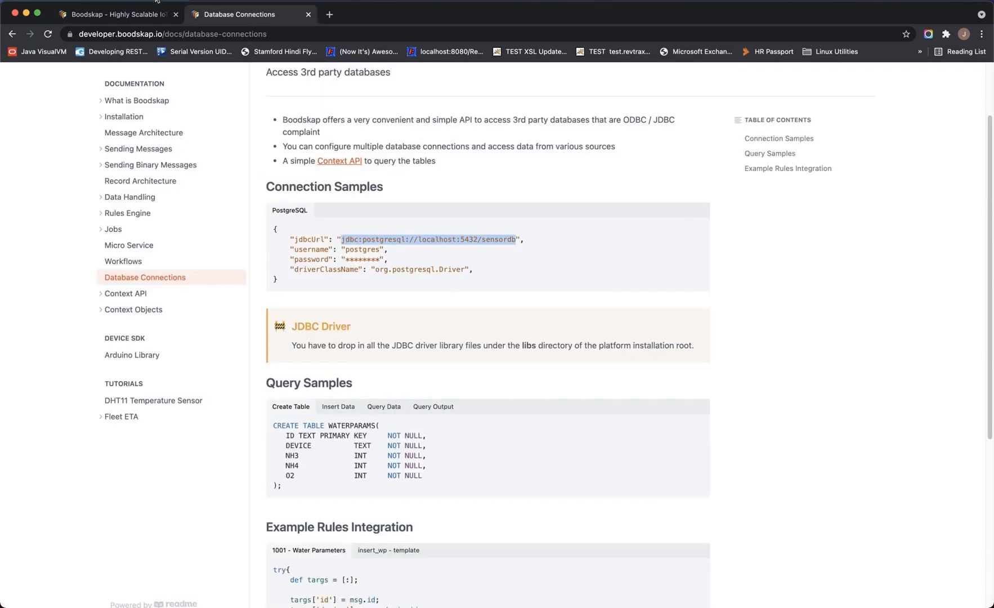
left_click(135, 17)
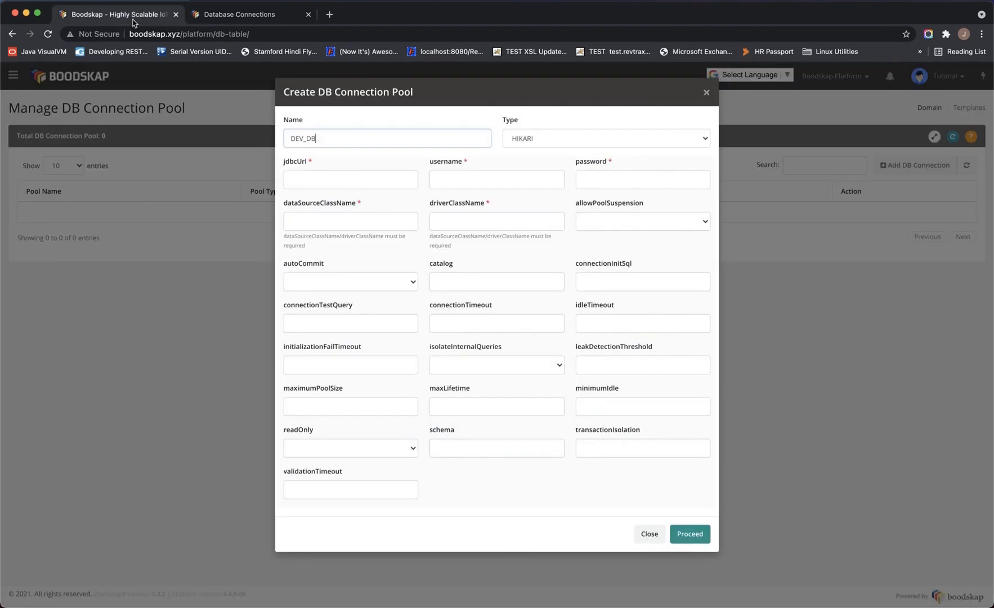
Paste the PostgreSQL jdbcUrl, set username postgres, and enter the database password
left_click(358, 180)
key("super+v")
left_click(459, 179)
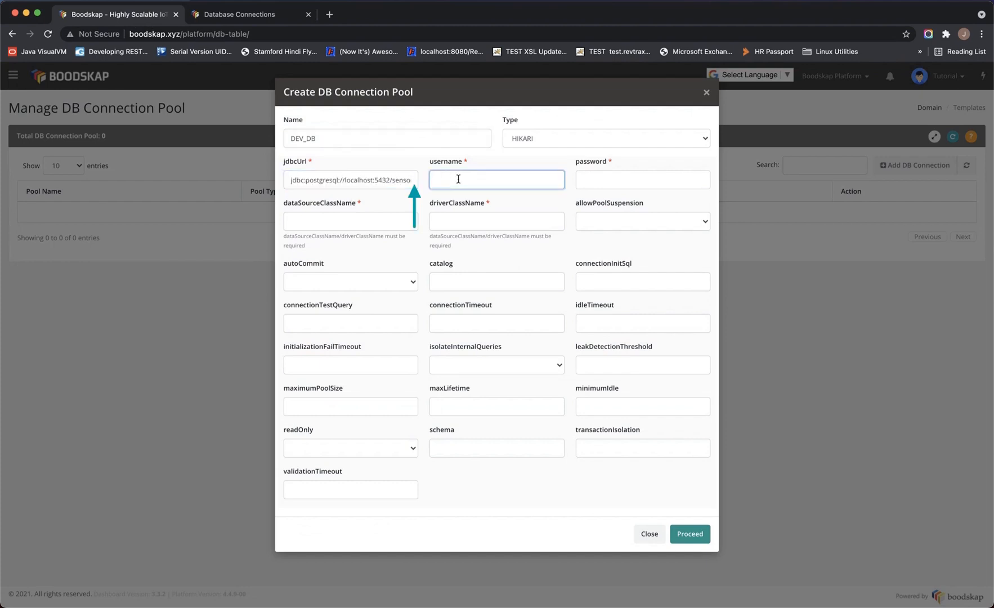
type("postgres")
key("Tab")
type("secret")
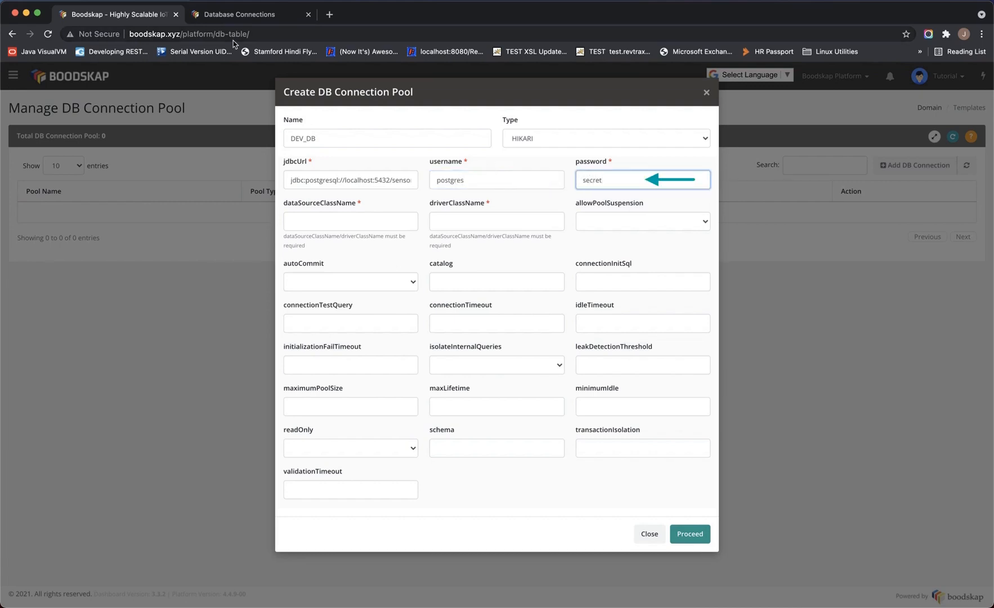
Copy org.postgresql.Driver from the docs into the driverClassName field
left_click(240, 14)
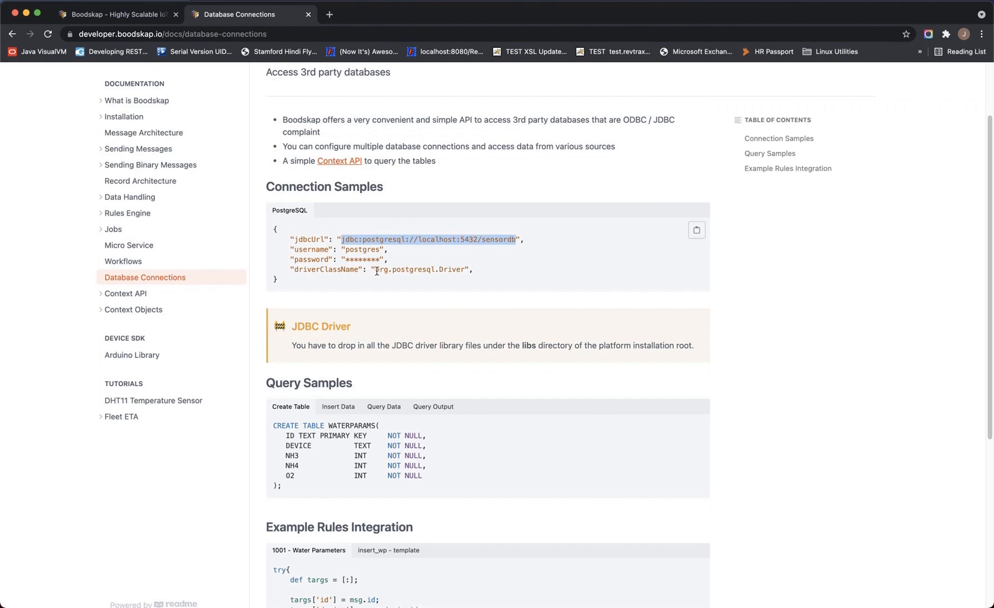
left_click_drag(376, 269, 469, 269)
key("ctrl+c")
left_click(118, 14)
left_click(497, 222)
key("ctrl+v")
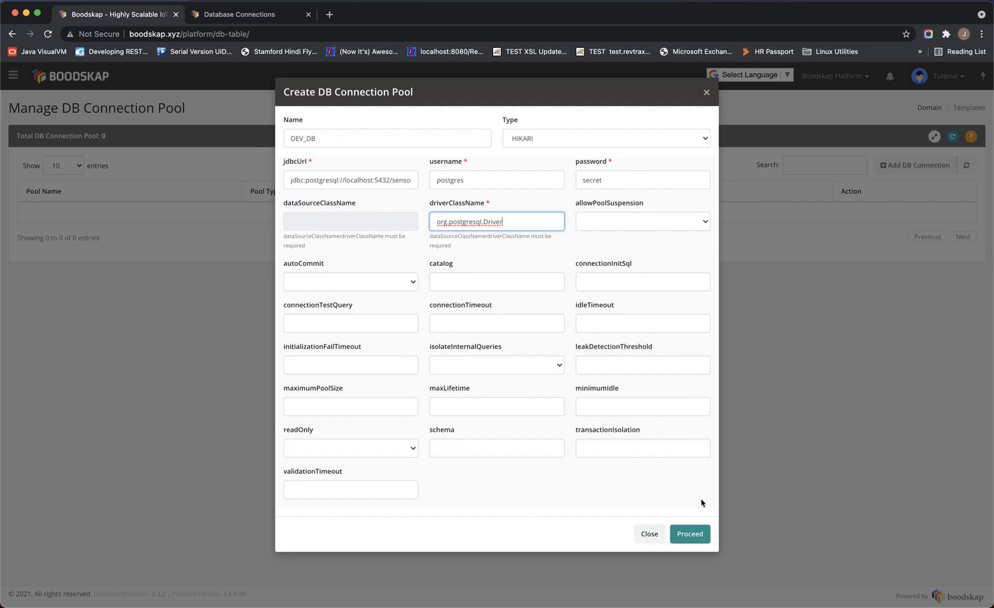
Save the DEV_DB HIKARI pool, refresh the pool list to confirm it, and head back home
left_click(688, 535)
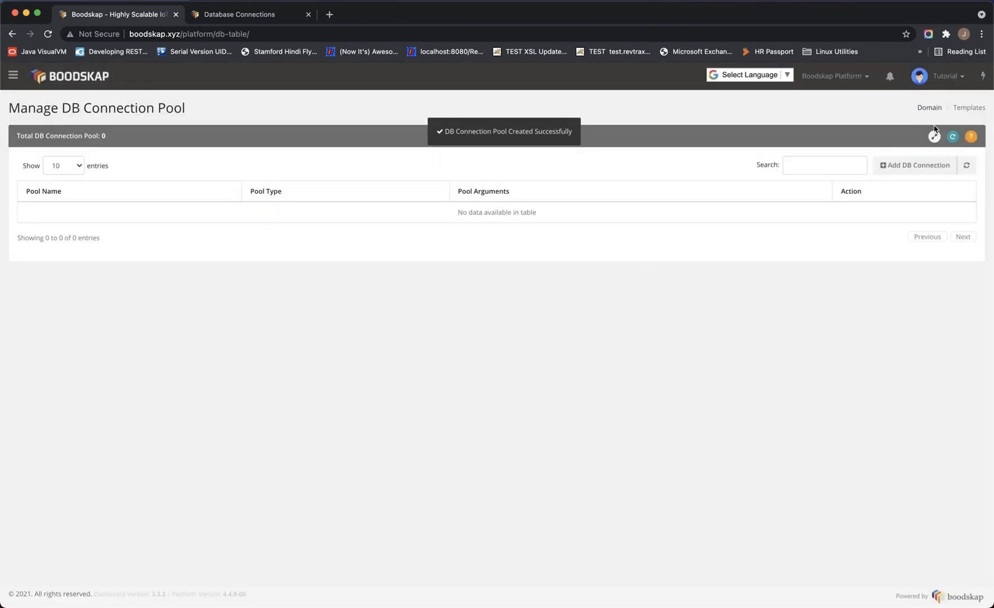
left_click(954, 141)
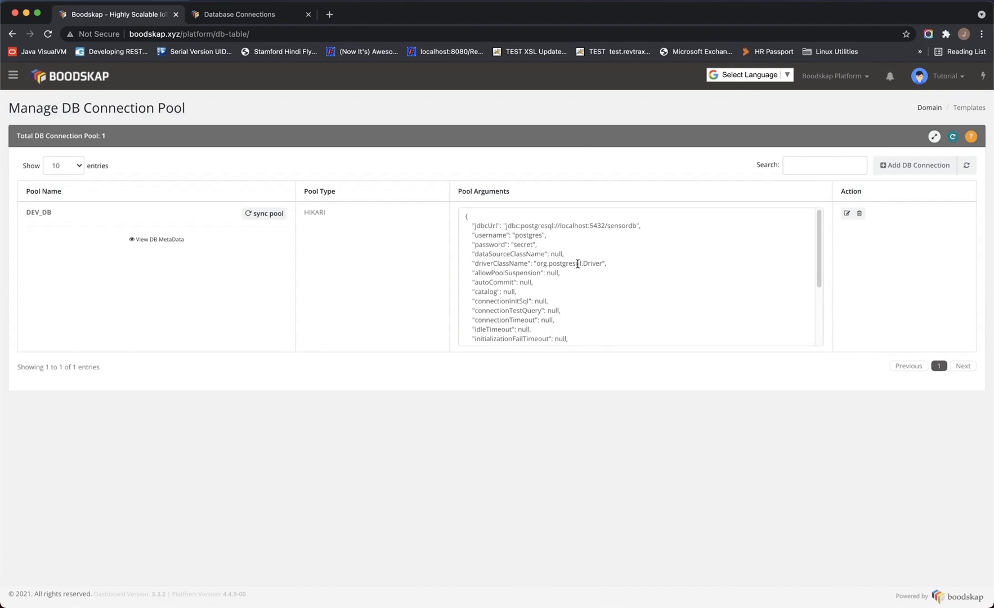
left_click(251, 16)
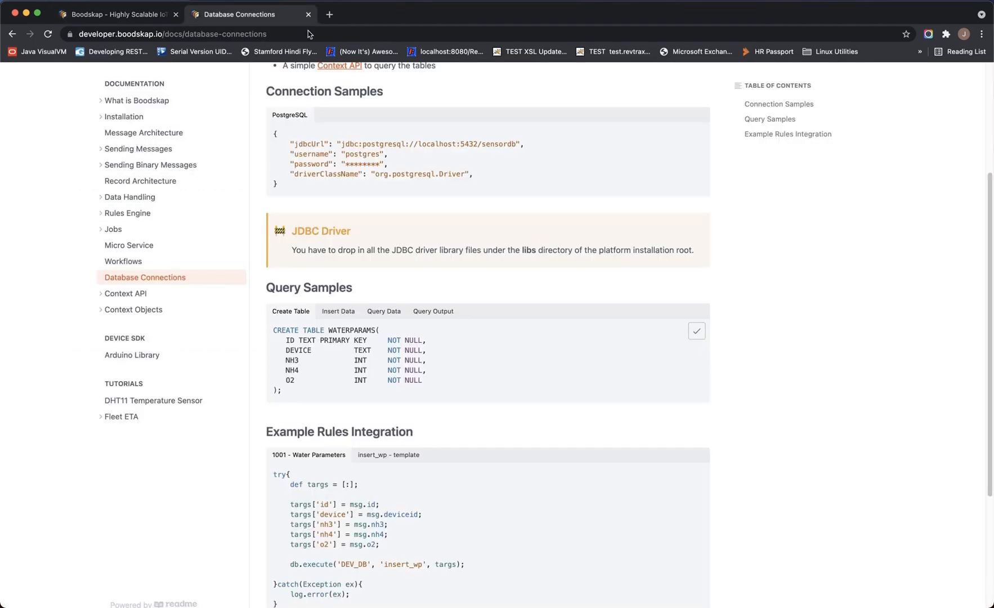
left_click(119, 19)
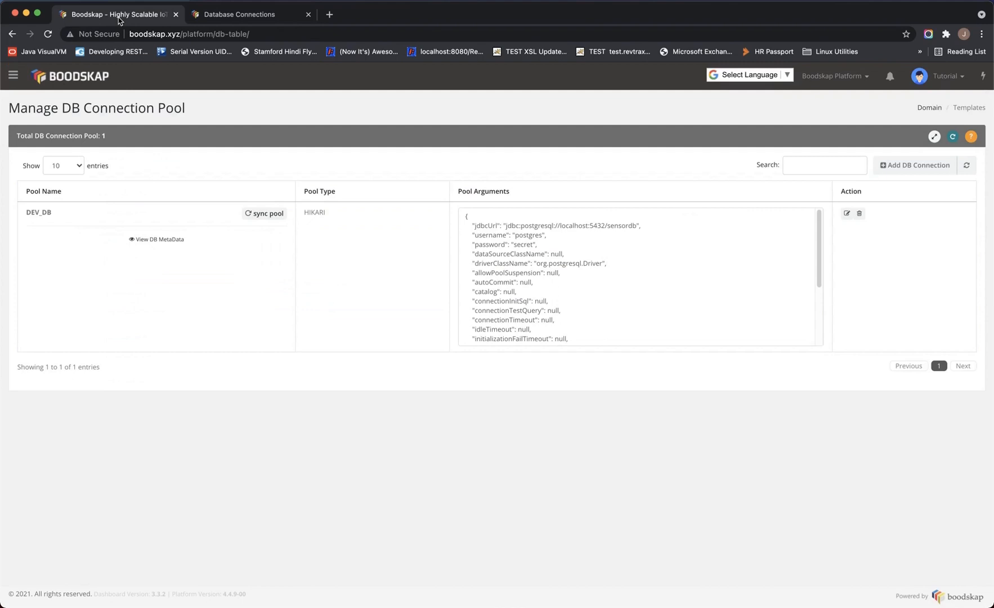
left_click(14, 77)
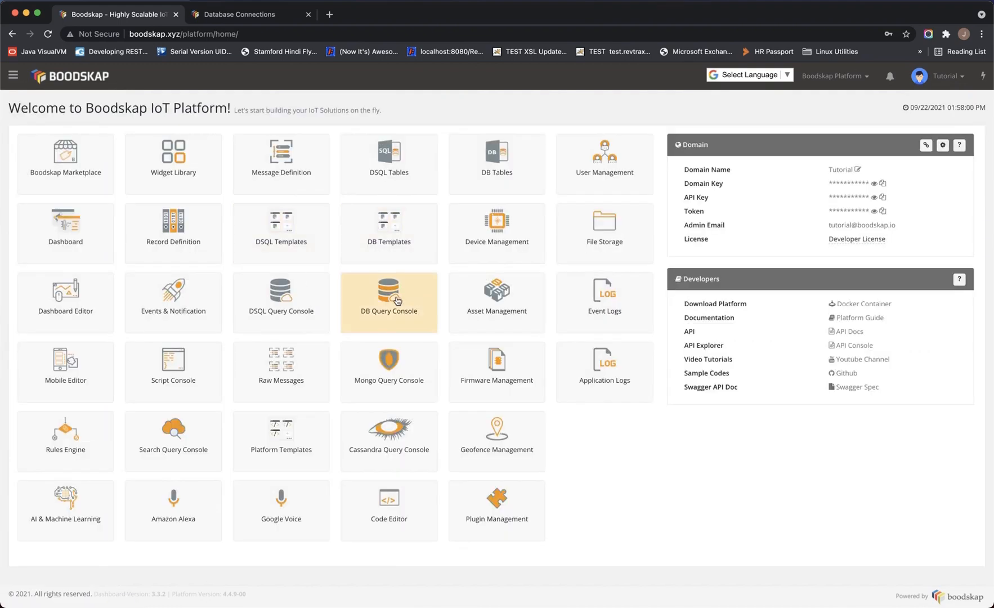
Open the DB Query Console and choose DEV_DB [HIKARI] as its connection pool
left_click(397, 301)
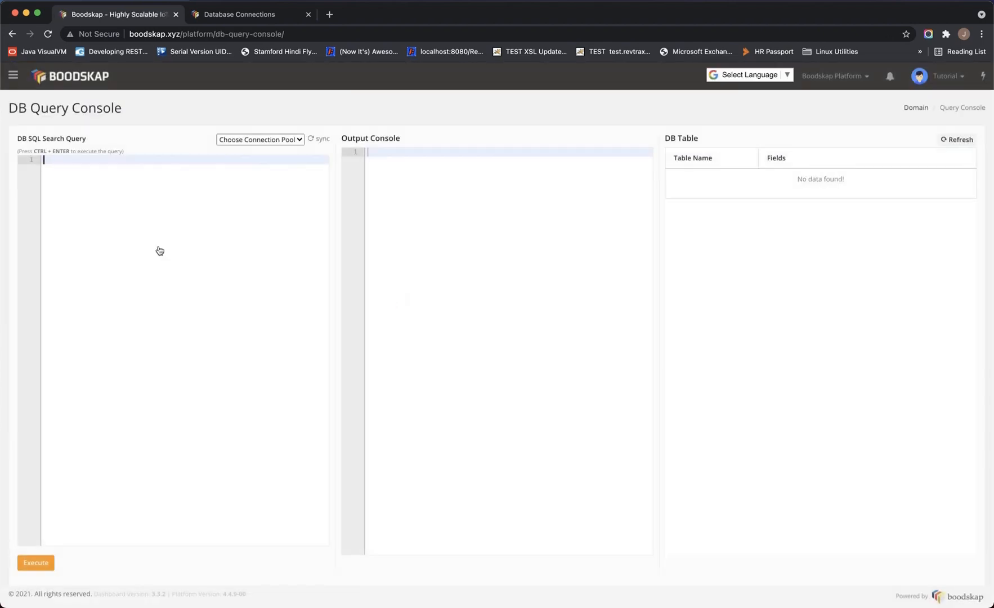
left_click(290, 141)
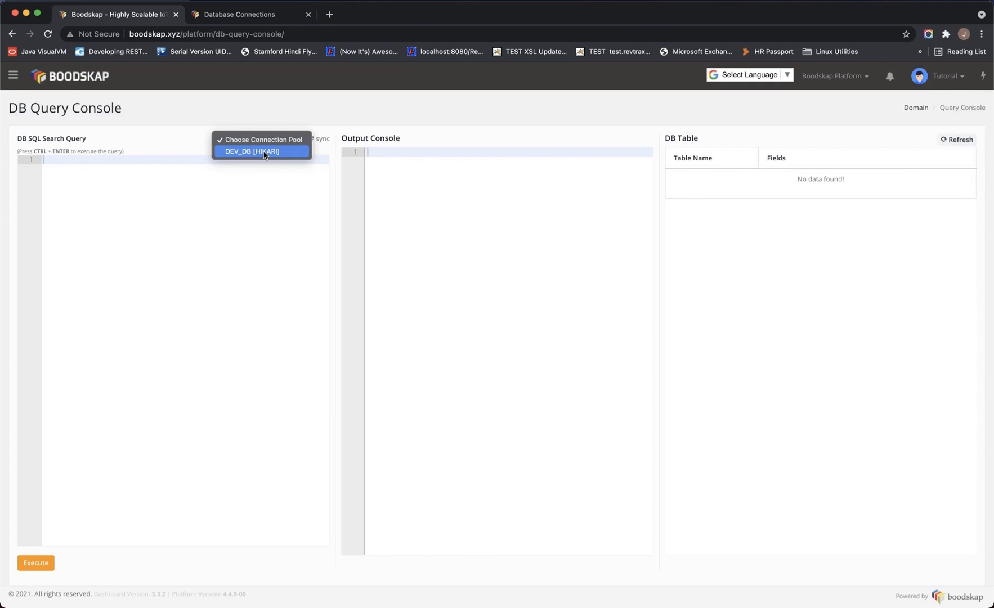
left_click(264, 152)
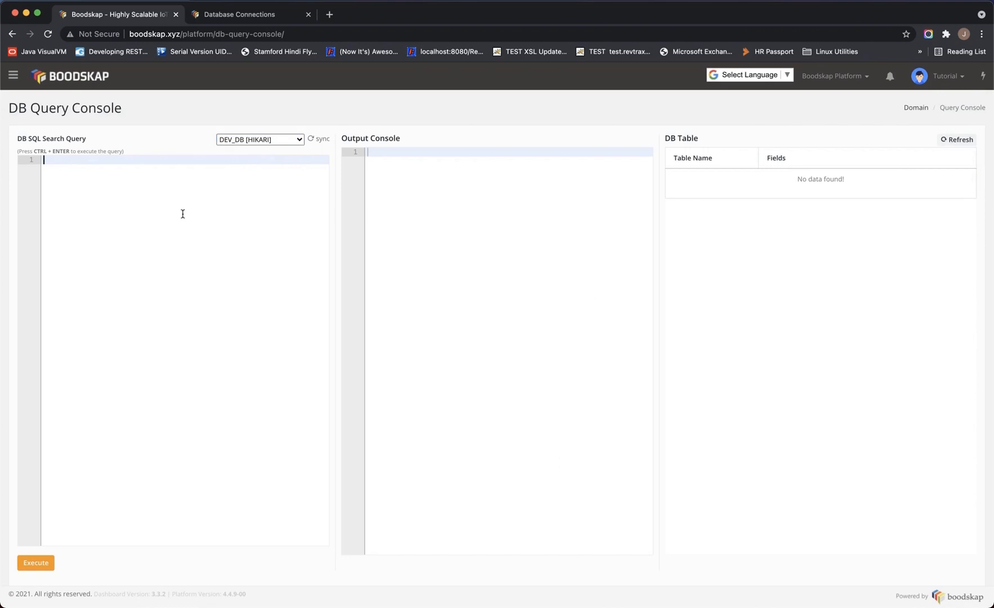
Run the CREATE TABLE WATERPARAMS statement, then paste the docs' sample INSERT INTO WATERPARAMS query
key("super+v")
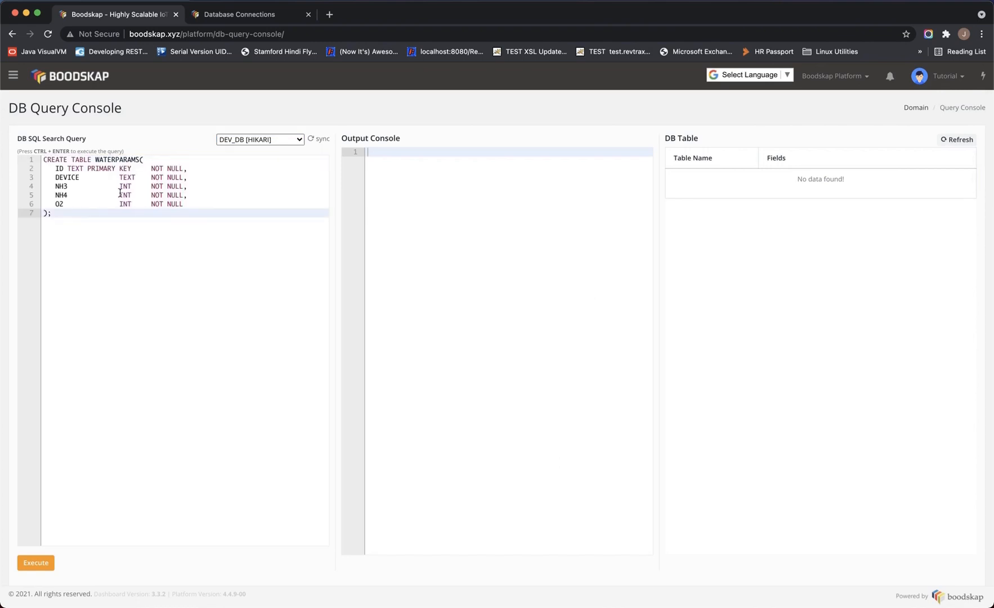
left_click(41, 562)
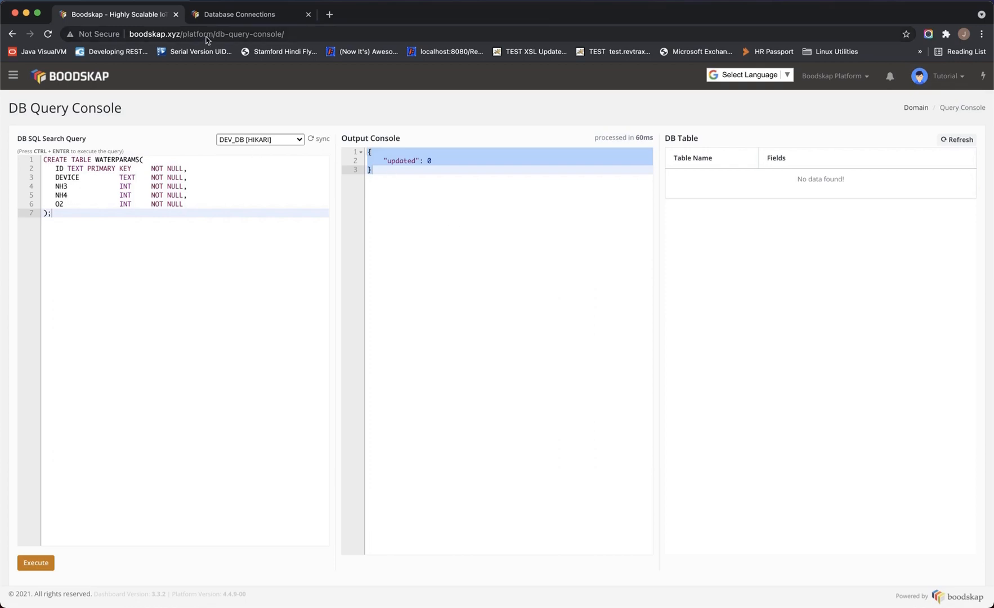
left_click(234, 15)
left_click(696, 332)
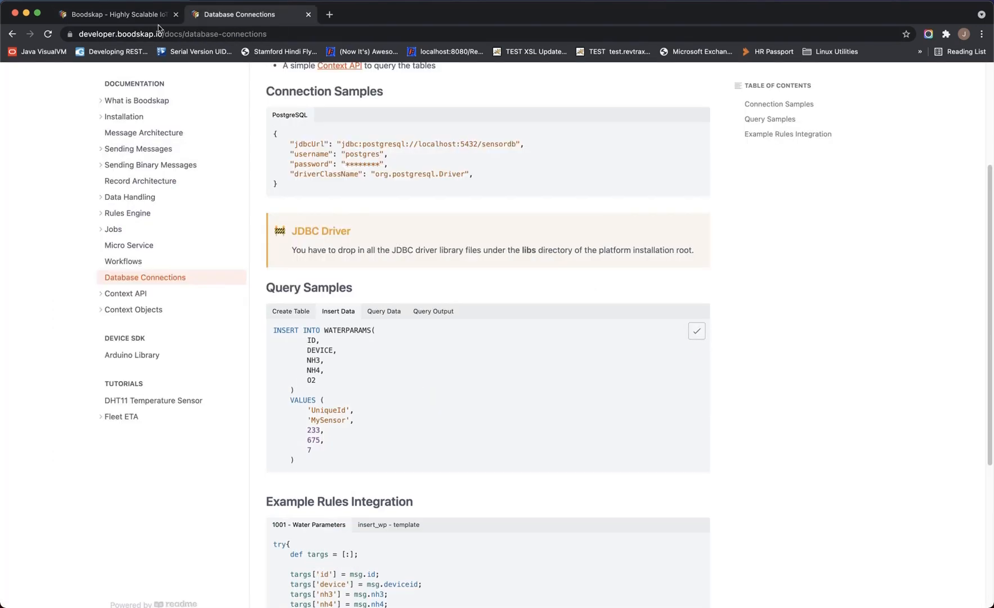
left_click(160, 17)
key("ctrl+v")
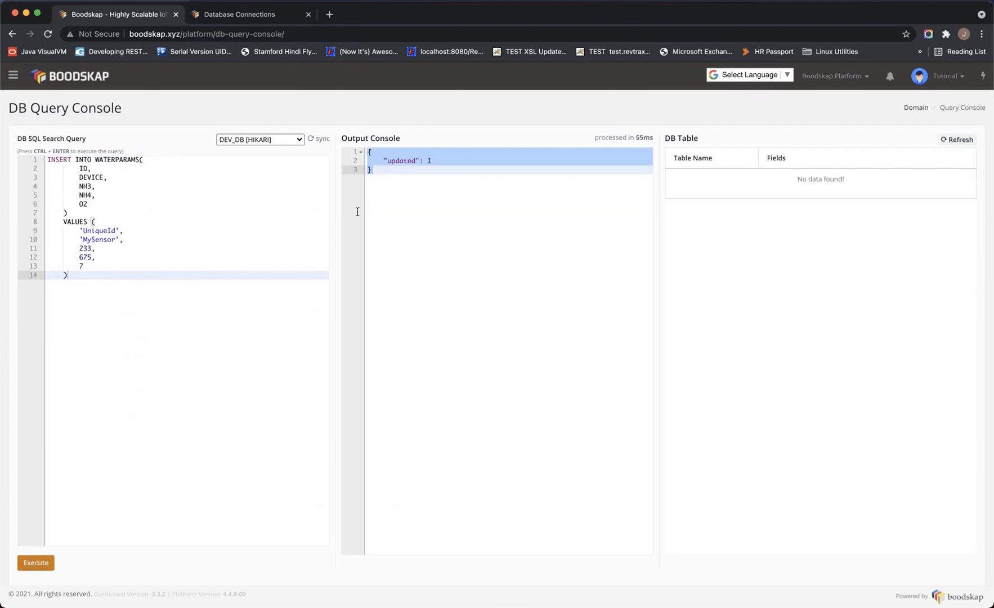
Run the docs' select * from WATERPARAMS query and inspect the returned record
left_click(271, 21)
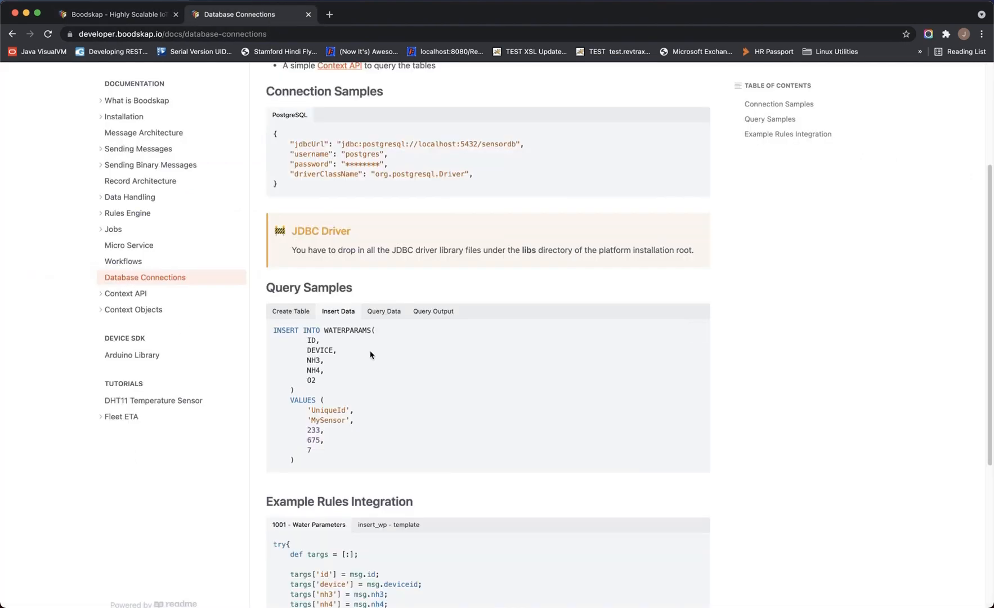
left_click(384, 311)
left_click(696, 331)
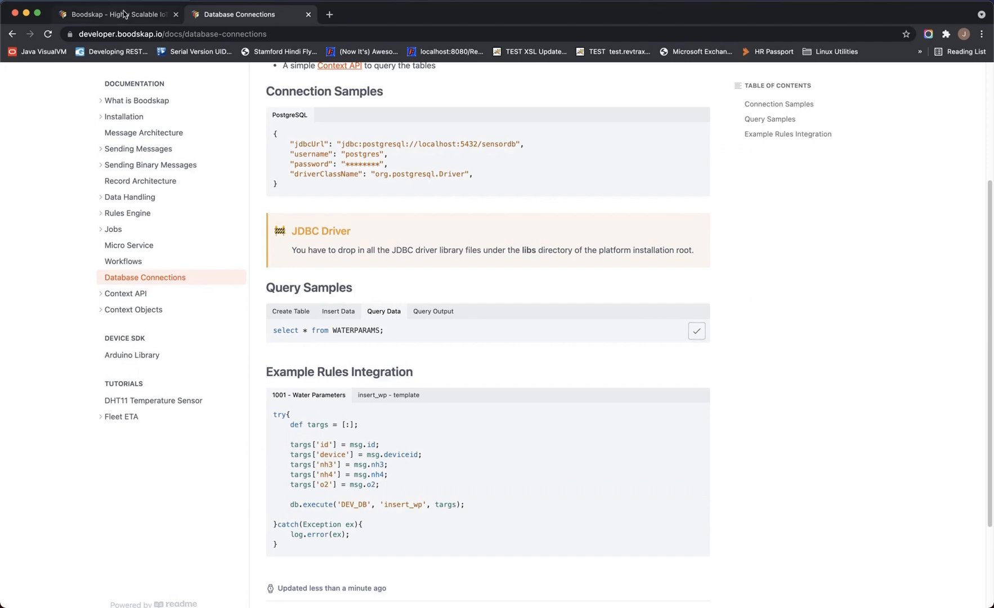
left_click(125, 15)
key("super+v")
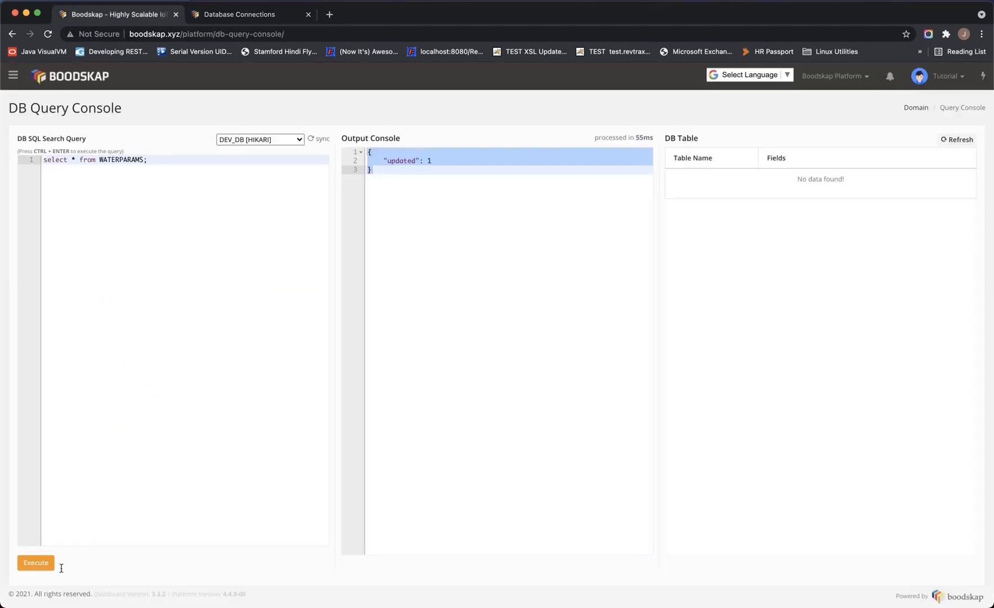
left_click(38, 561)
left_click(438, 188)
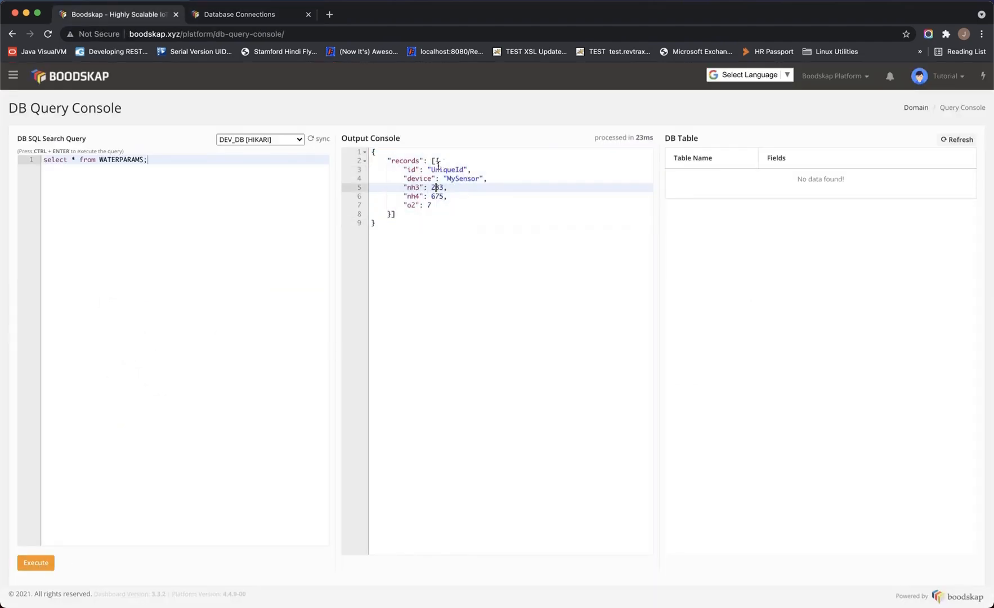
Compare the result against the docs' sample Query Output for WATERPARAMS
left_click(437, 163)
key("ctrl+Tab")
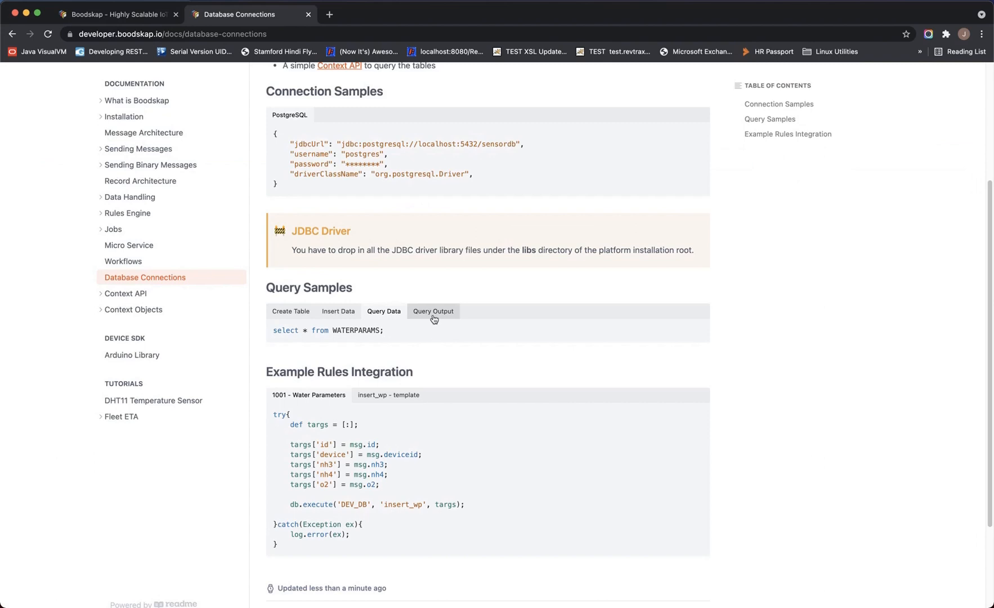
left_click(434, 318)
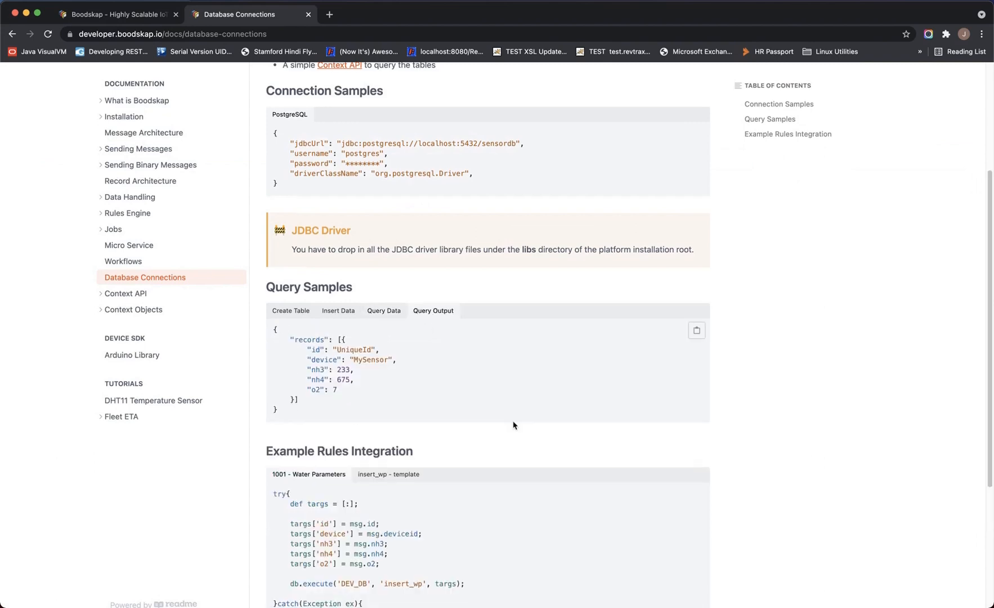
left_click(101, 17)
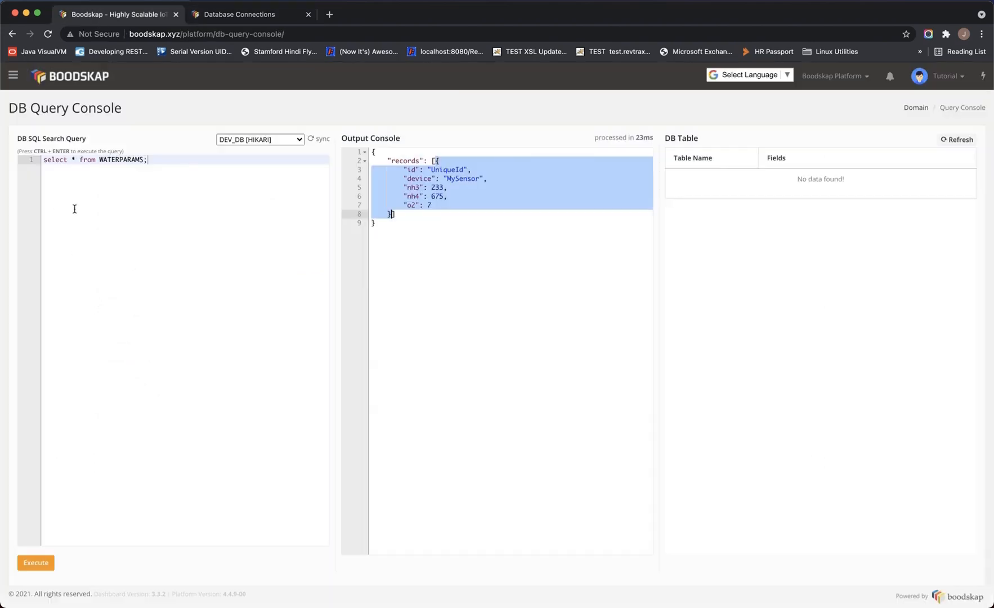
left_click(238, 17)
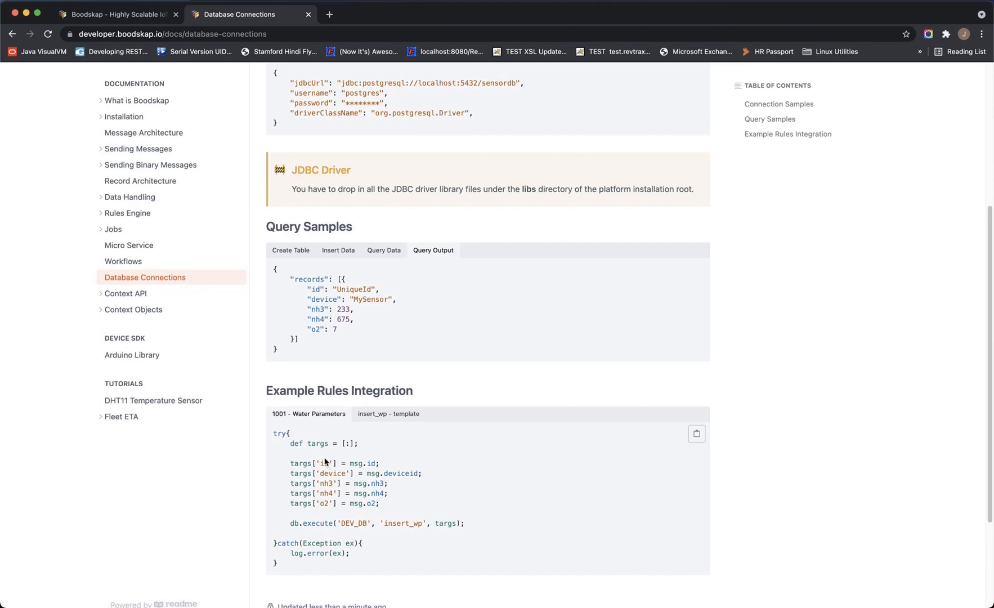
double_click(279, 415)
scroll(400, 285, "up", 4)
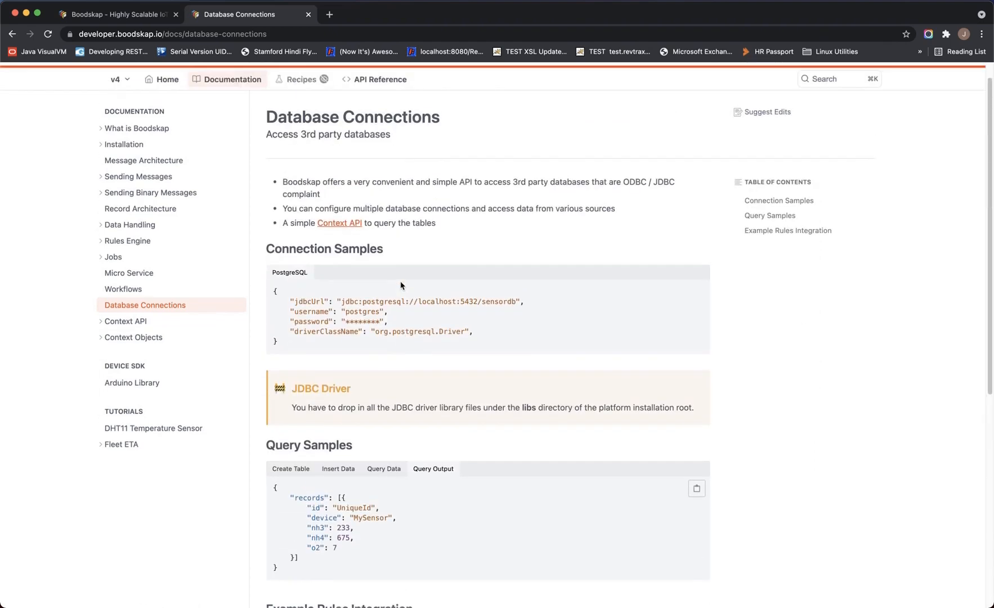
scroll(349, 383, "down", 2)
left_click(290, 436)
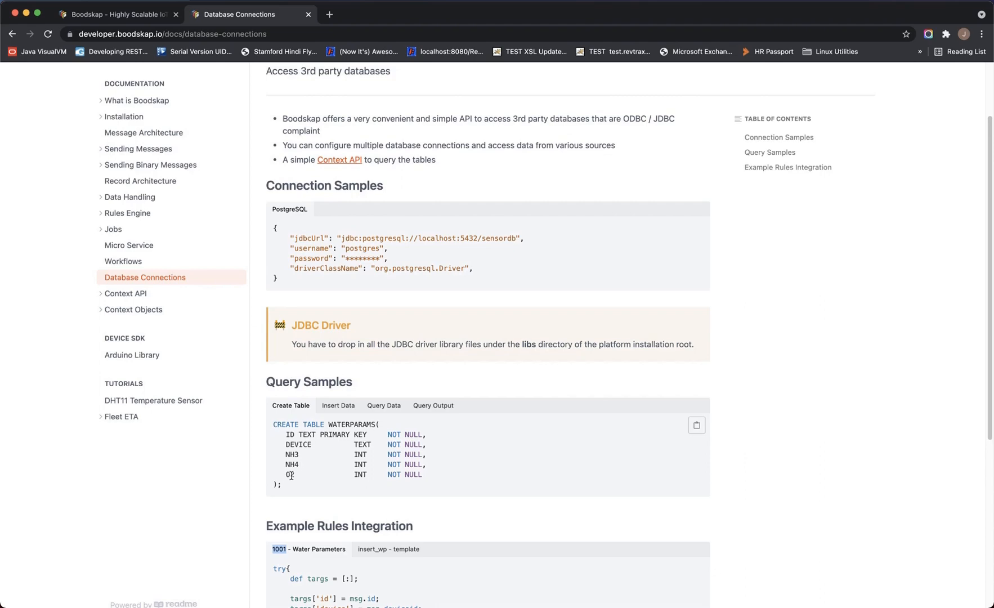
double_click(291, 476)
scroll(336, 478, "down", 3)
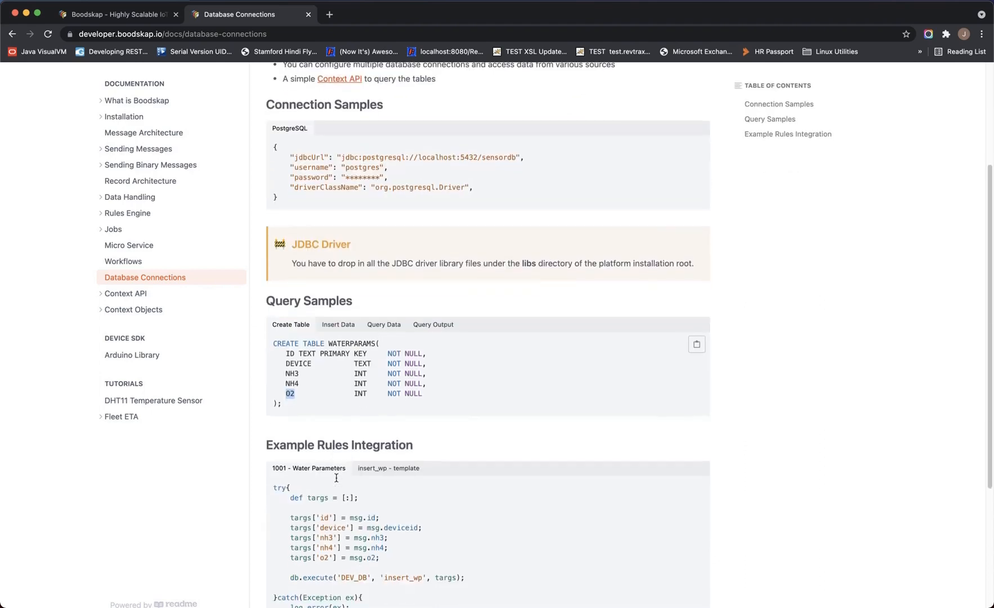
left_click(697, 401)
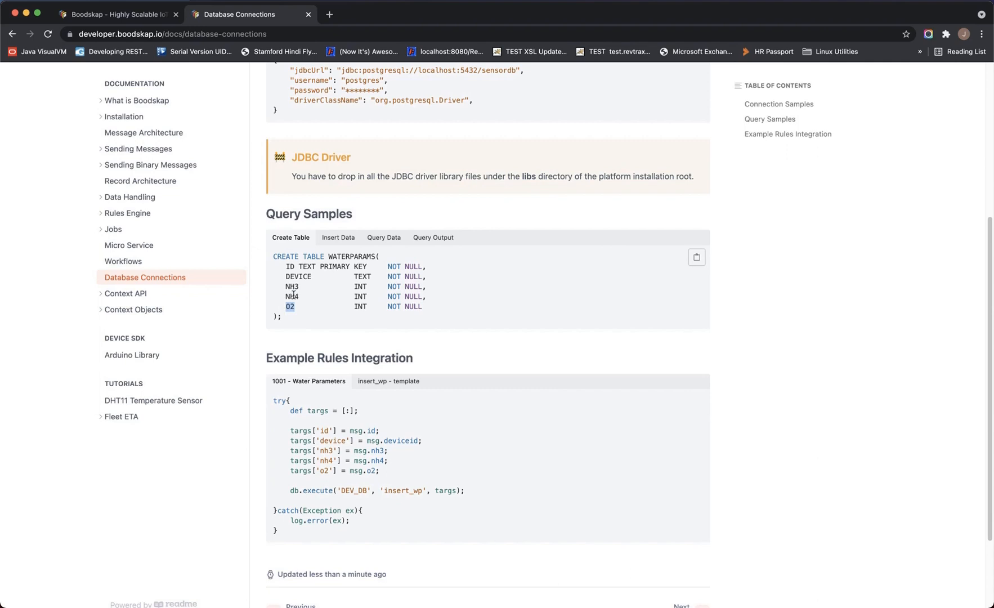
left_click(140, 18)
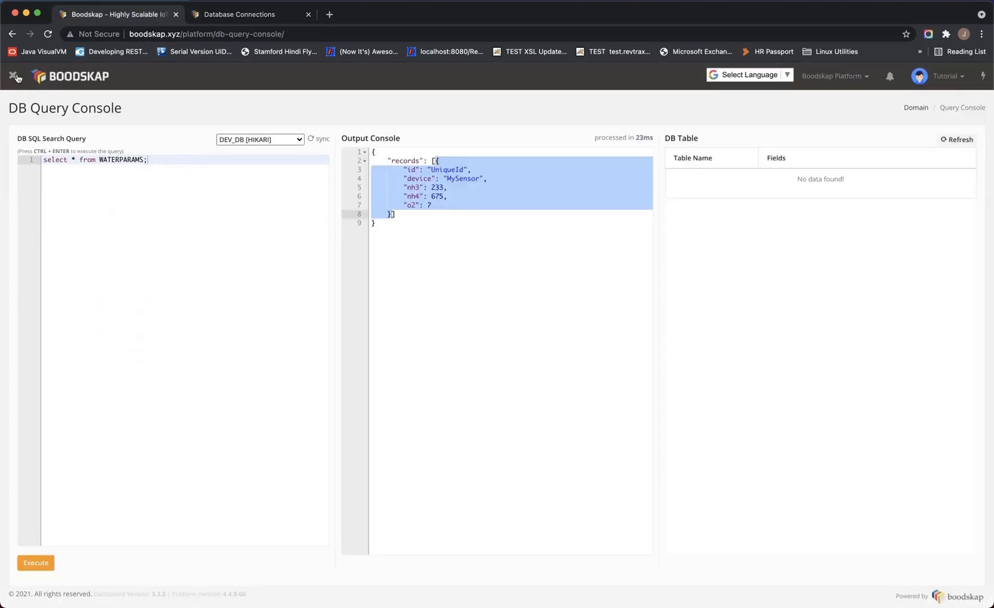
Open message rule 1001's code in the Rules Engine
left_click(14, 76)
left_click(44, 349)
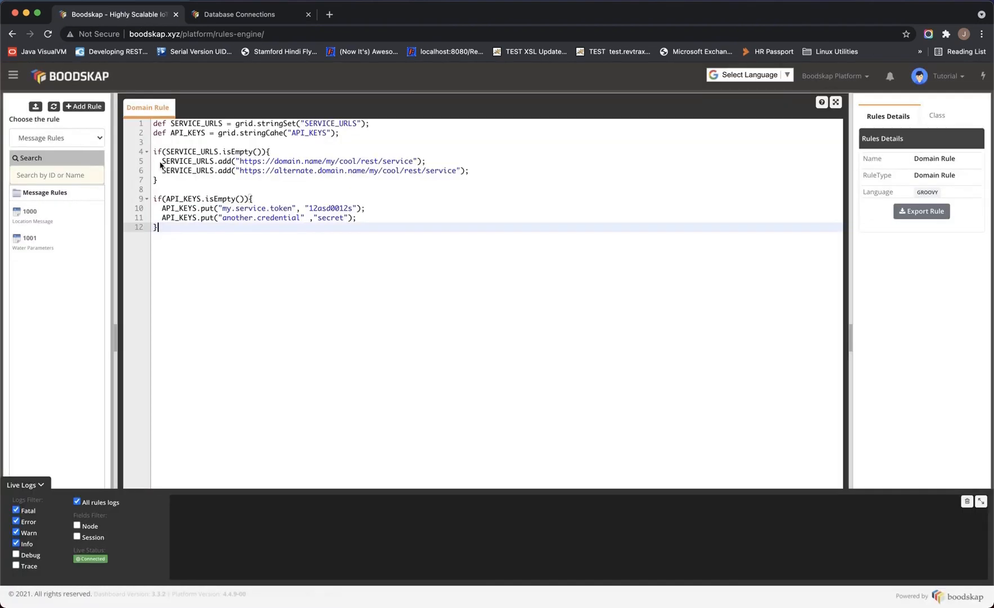
left_click(41, 252)
Open Message Definition in a new browser tab, then return to the rule 1001 editor
left_click(835, 76)
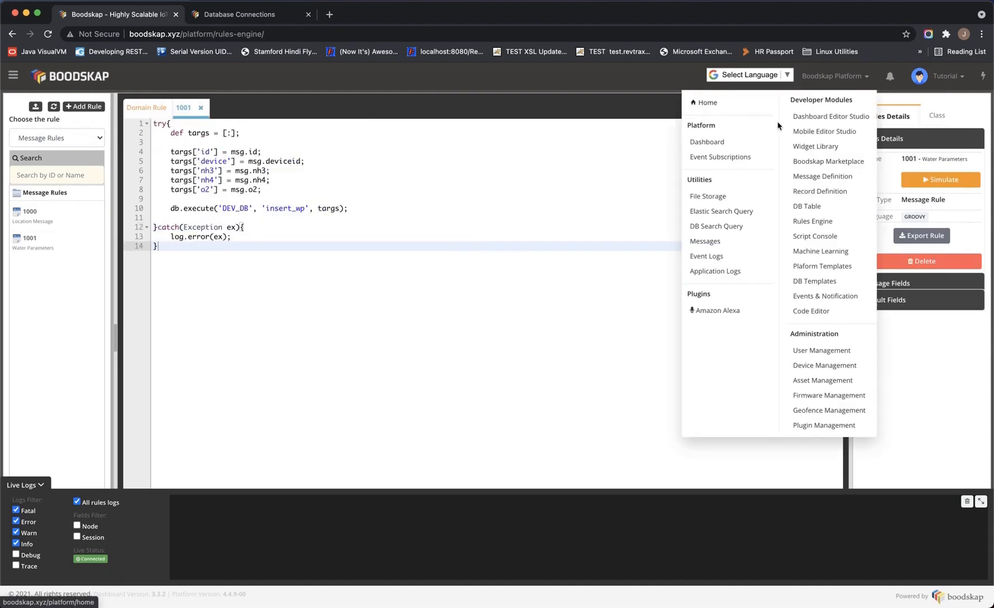
left_click(824, 179, "super")
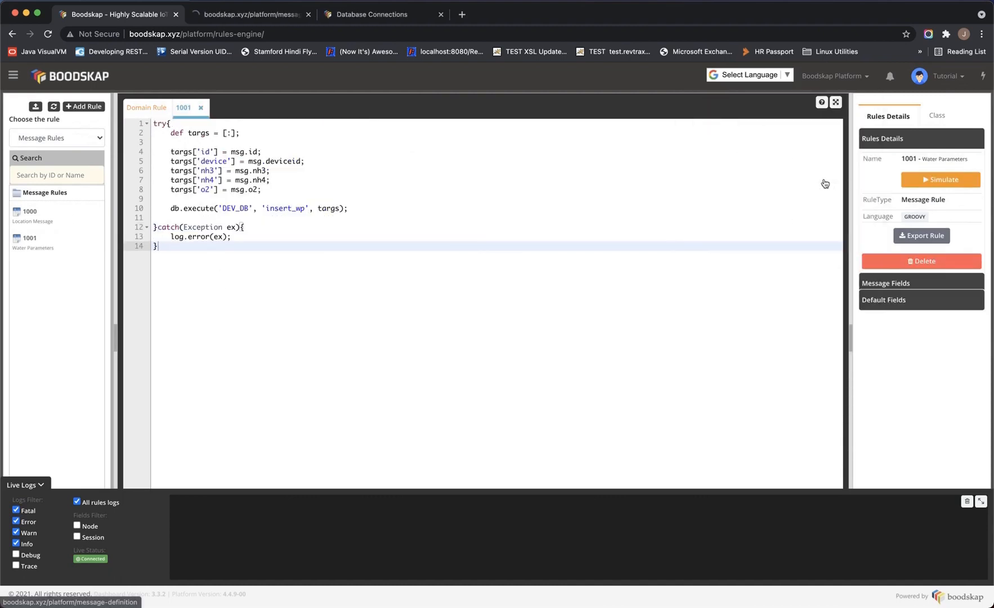
left_click(253, 21)
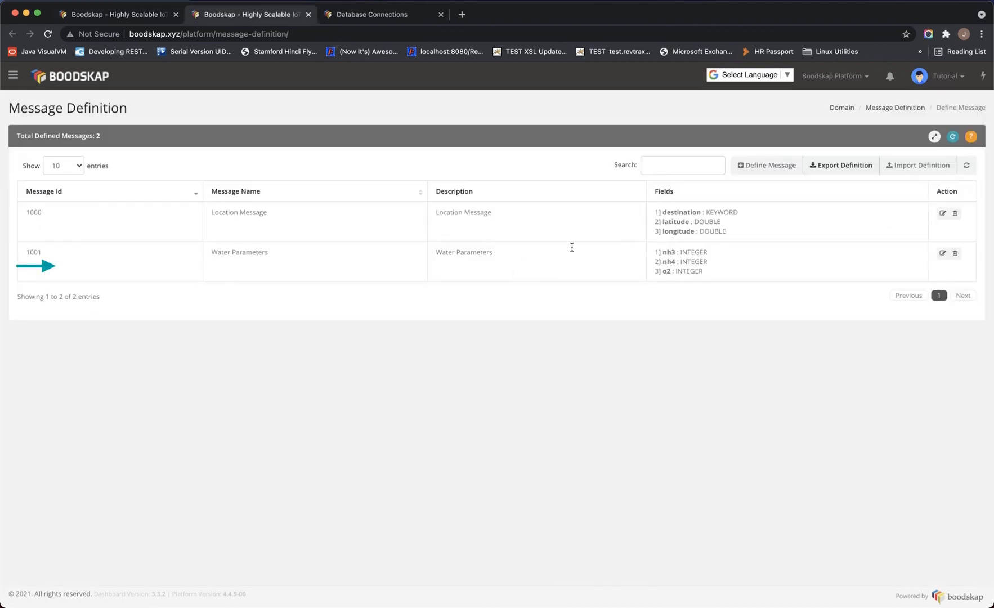
left_click(144, 15)
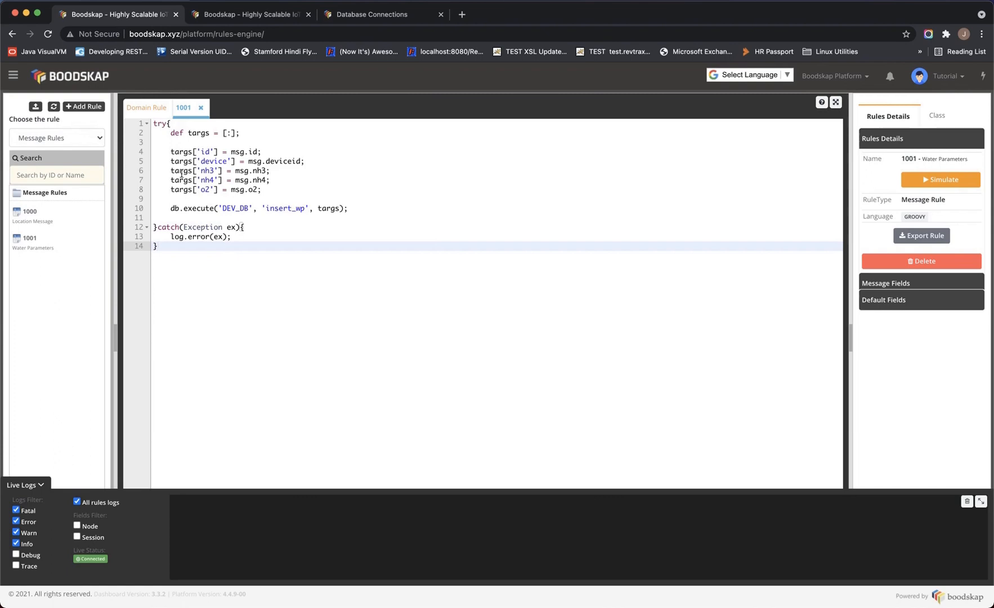
Expand rule 1001's Default Fields list in the Rules Details panel
double_click(253, 153)
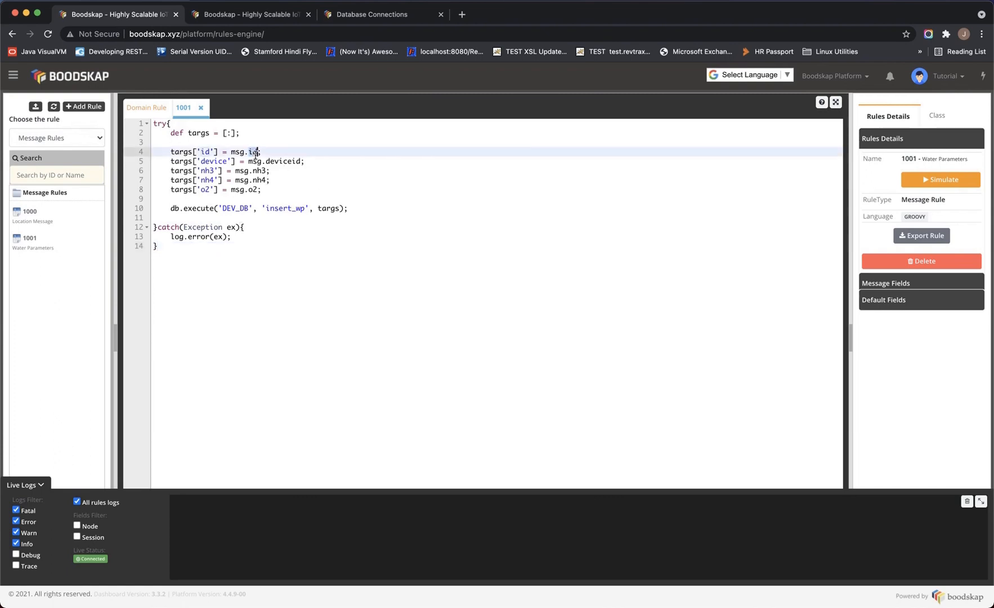
left_click(883, 299)
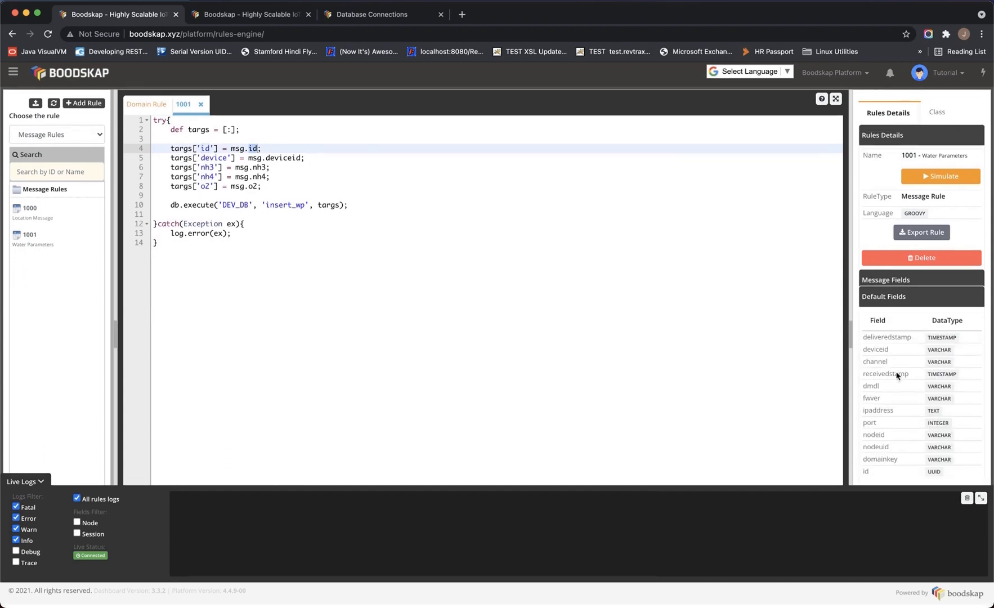
scroll(897, 374, "up", 1)
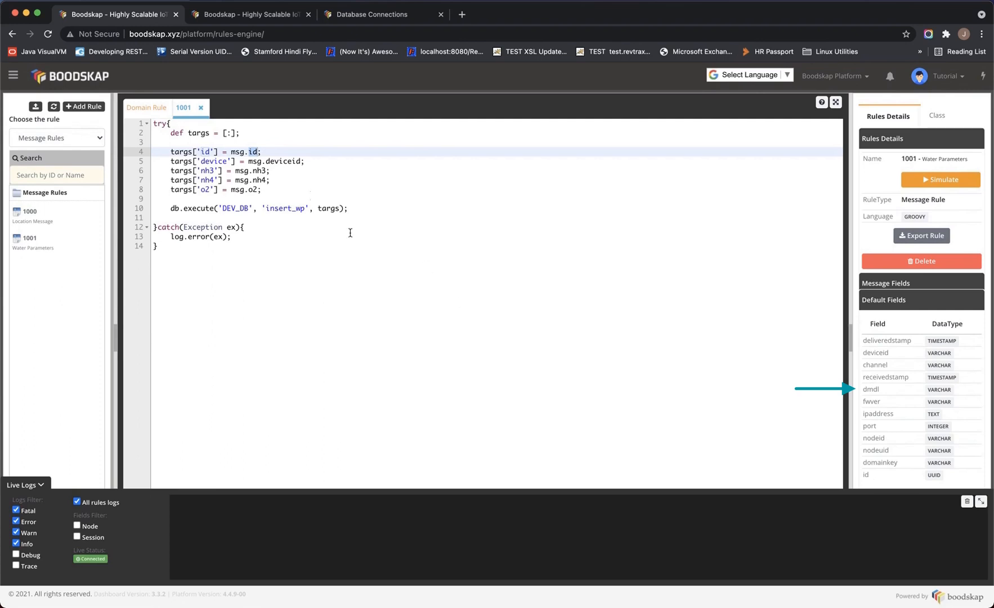
Examine the deviceid and nh3 mappings on lines 4–8 and the DEV_DB connection name
double_click(285, 161)
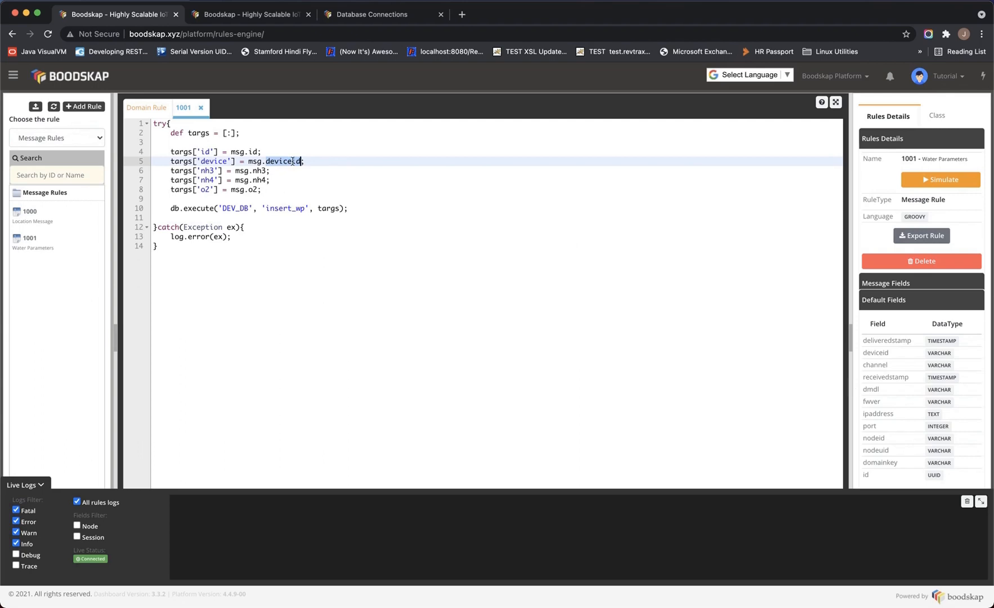
double_click(258, 171)
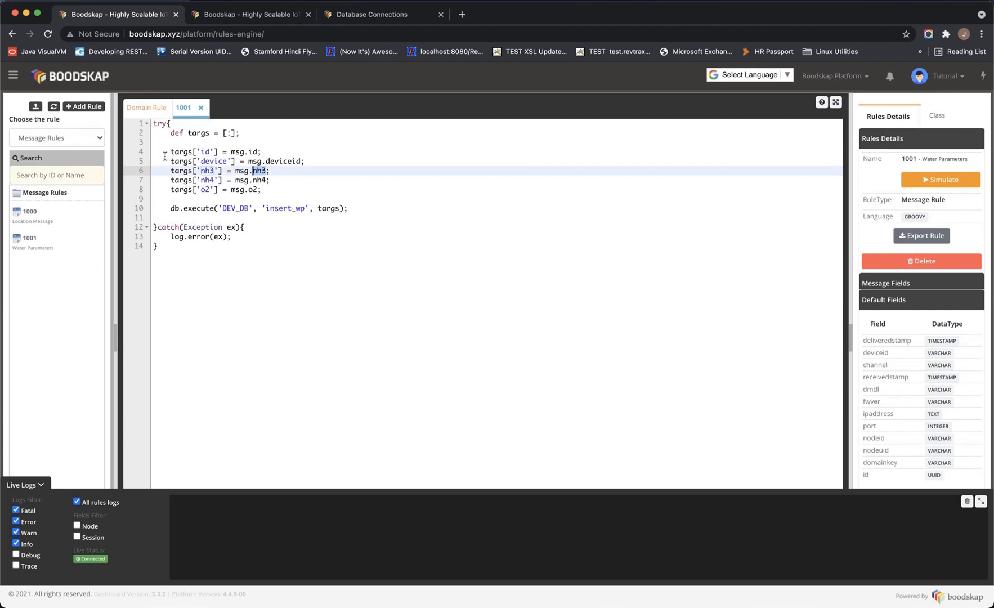
left_click_drag(170, 152, 289, 193)
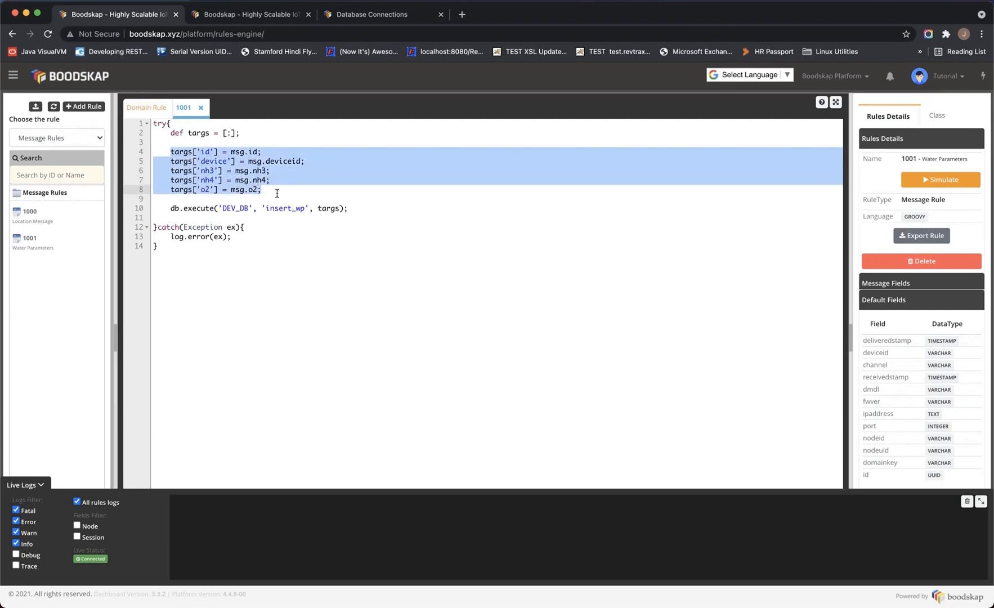
double_click(292, 161)
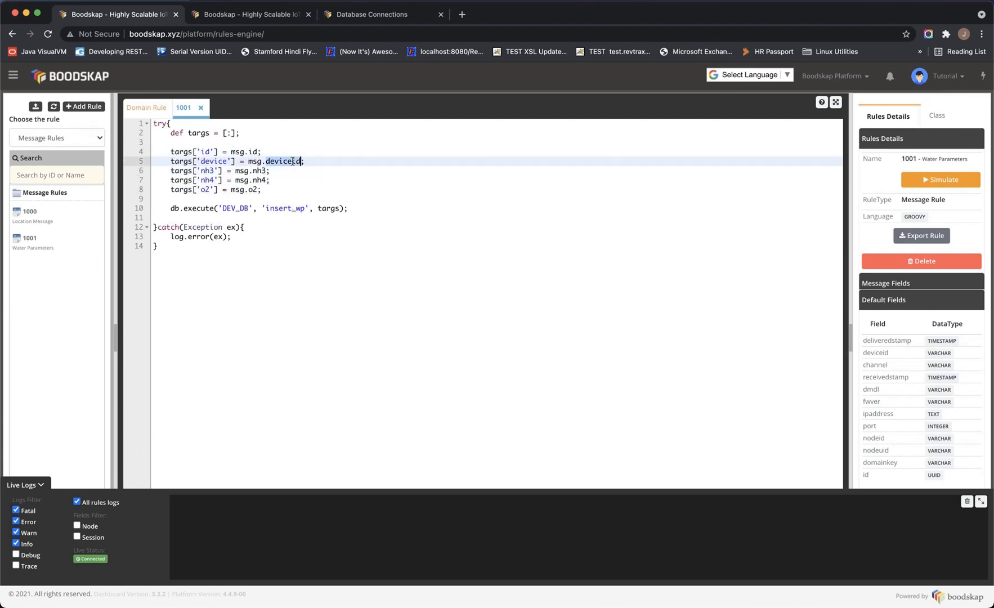
double_click(258, 171)
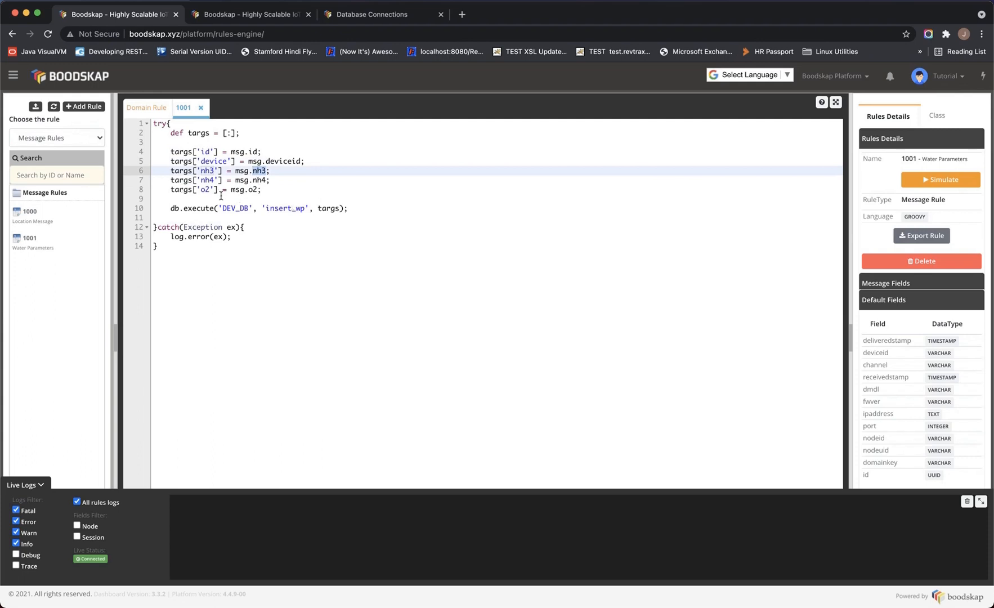
left_click(170, 152)
left_click_drag(170, 152, 290, 192)
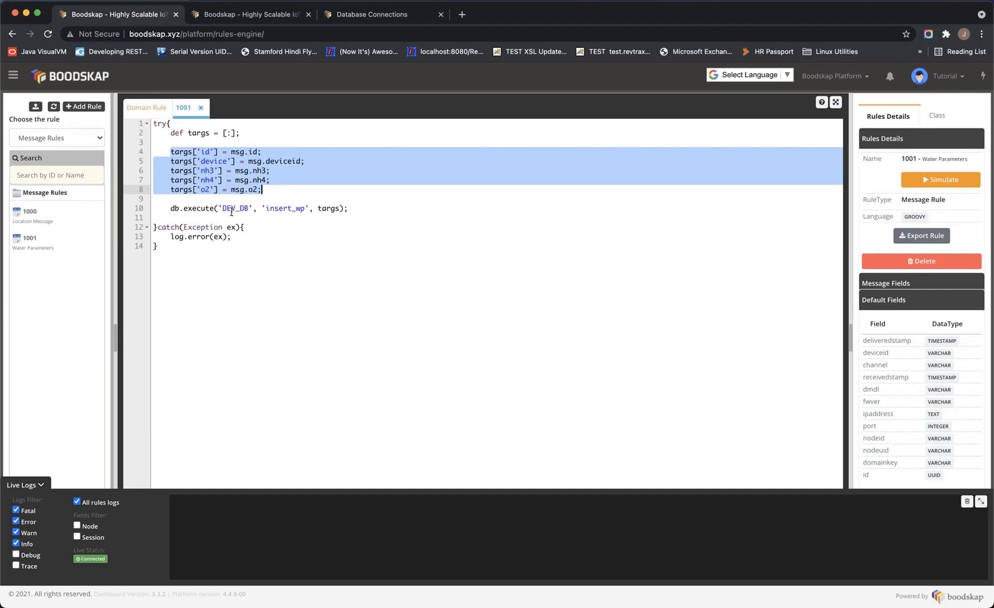
double_click(235, 209)
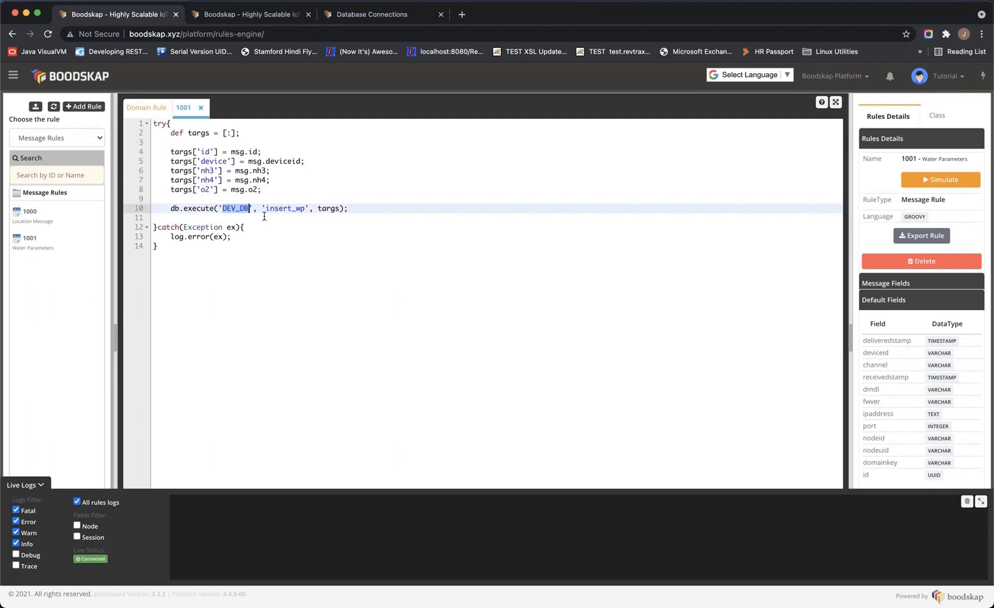
left_click(260, 19)
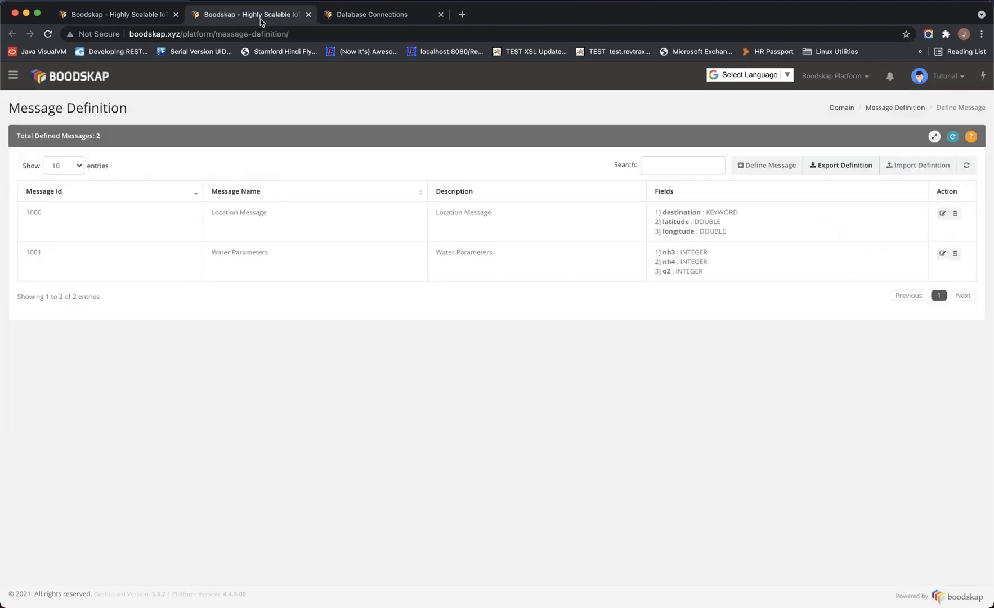
Open the DB Context API docs and review the template execute(tempateId, Map<String, Object> args) signature
left_click(364, 16)
scroll(450, 256, "up", 5)
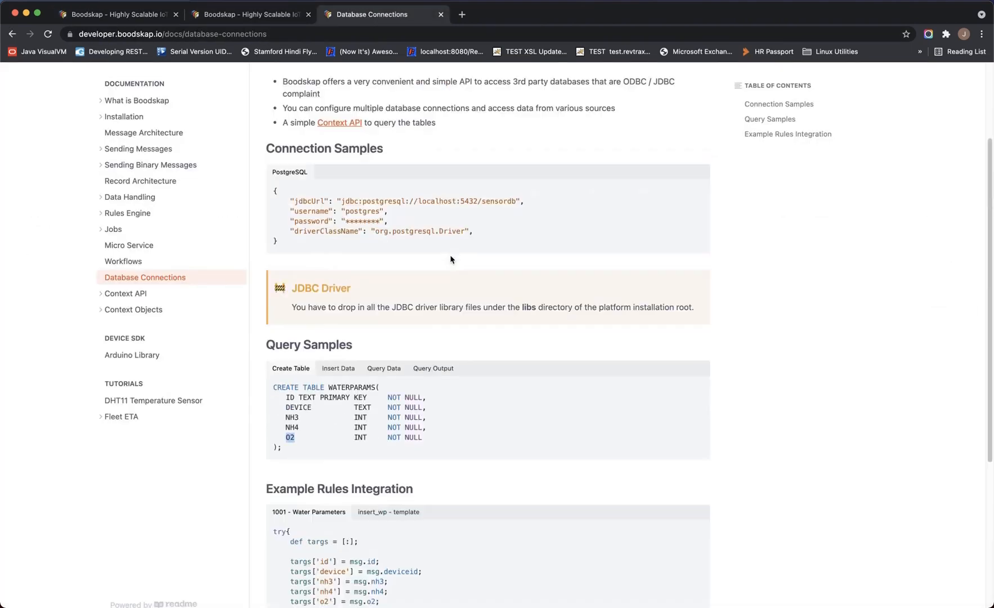
left_click(350, 248, "super")
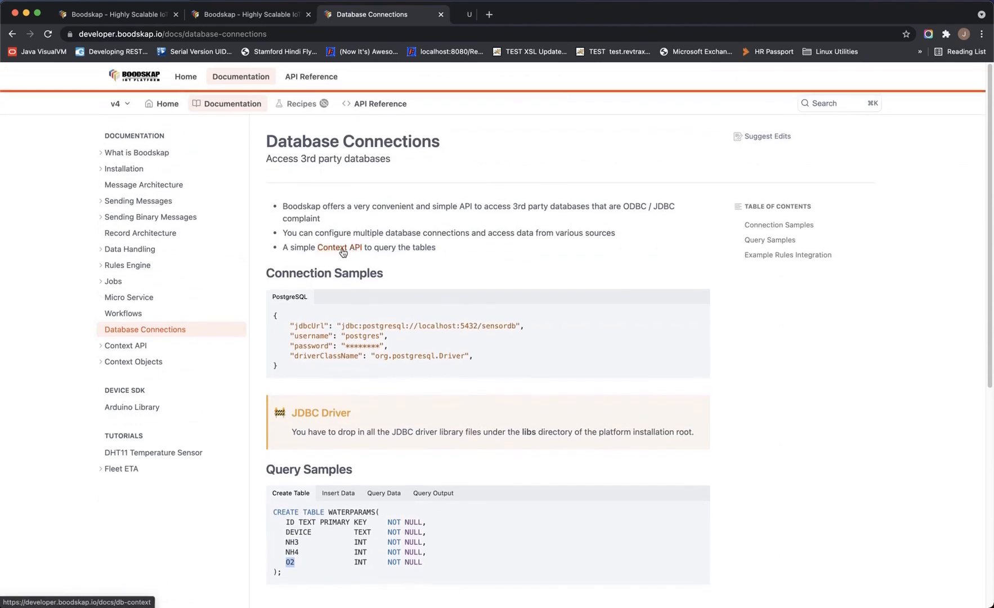
left_click(497, 15)
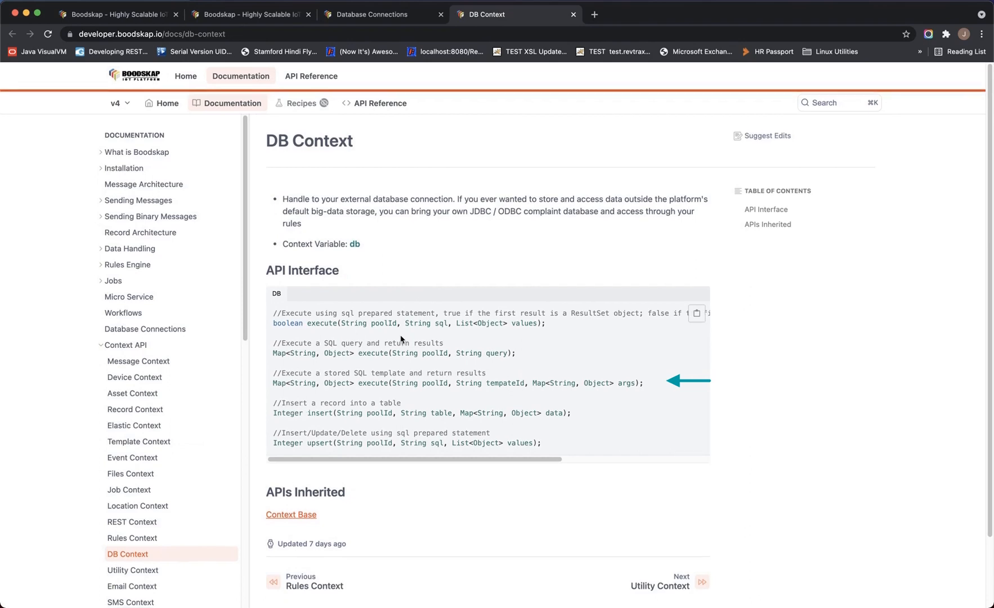
scroll(401, 338, "down", 1)
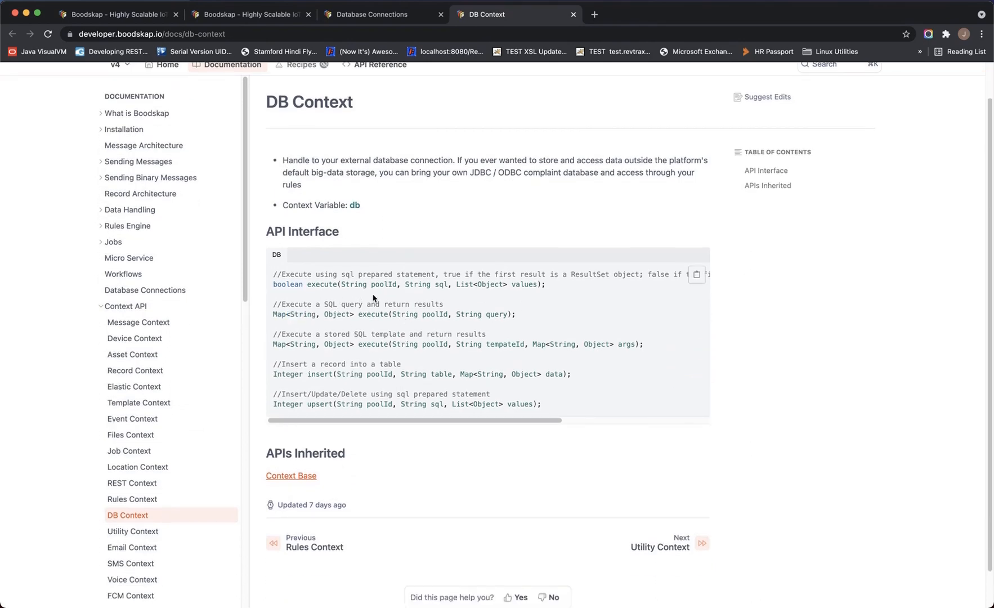
double_click(506, 345)
left_click(506, 344)
double_click(510, 345)
left_click_drag(636, 345, 536, 346)
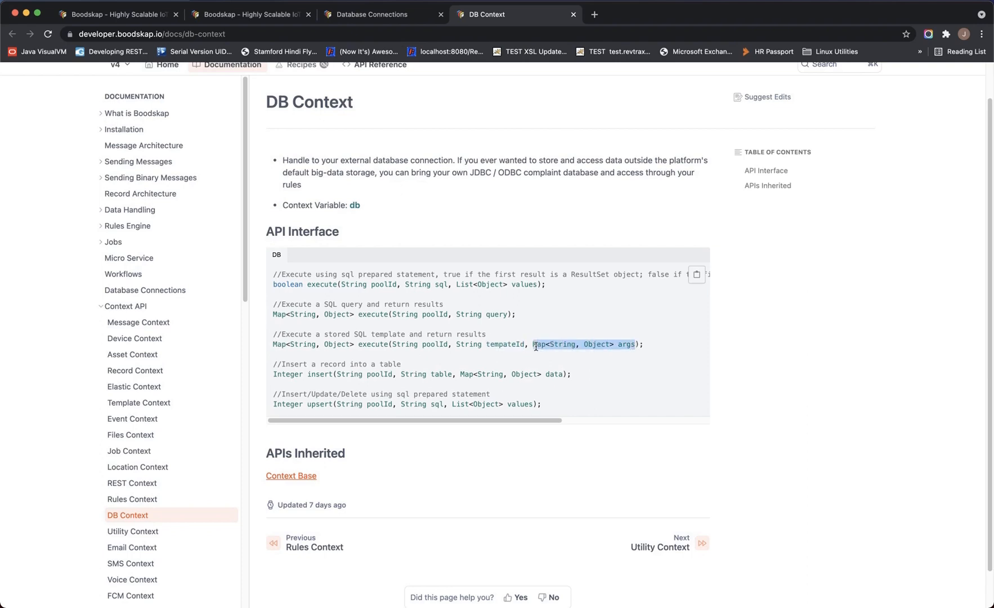
double_click(439, 338)
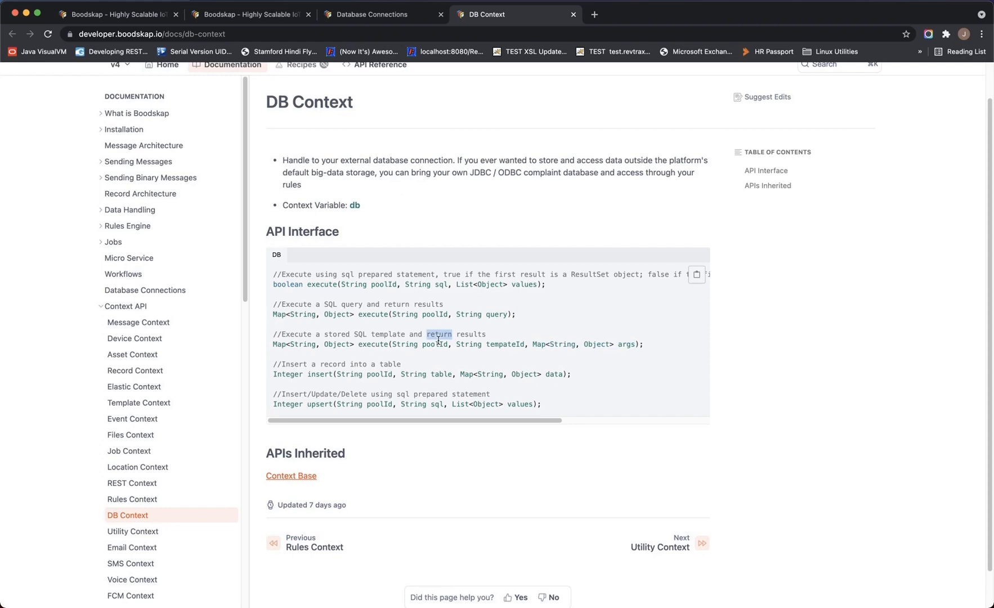
Copy the insert_wp template SQL from the Database Connections Example Rules Integration section
key("ctrl+shift+Tab")
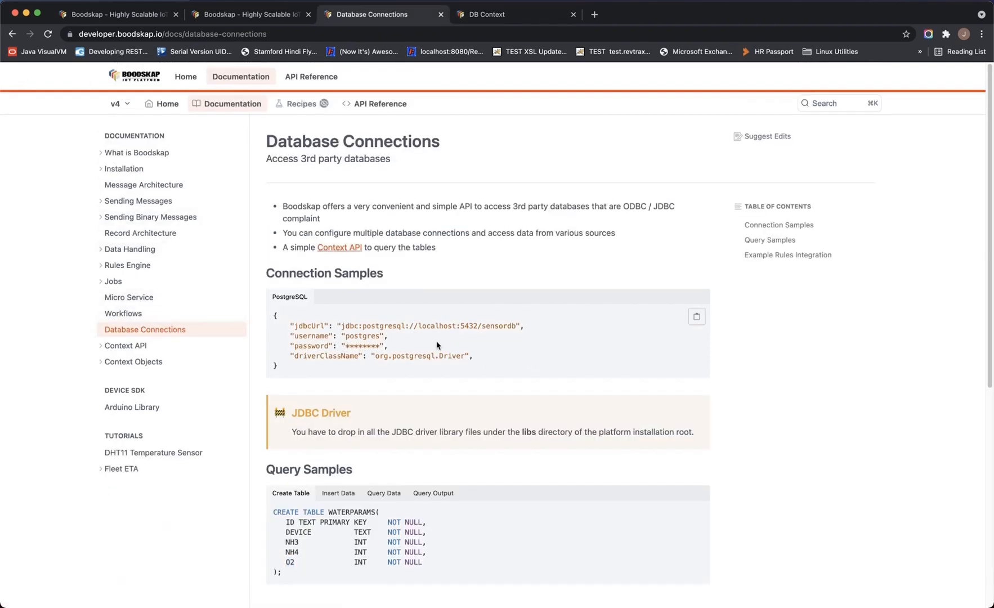
scroll(437, 345, "down", 5)
scroll(437, 345, "down", 3)
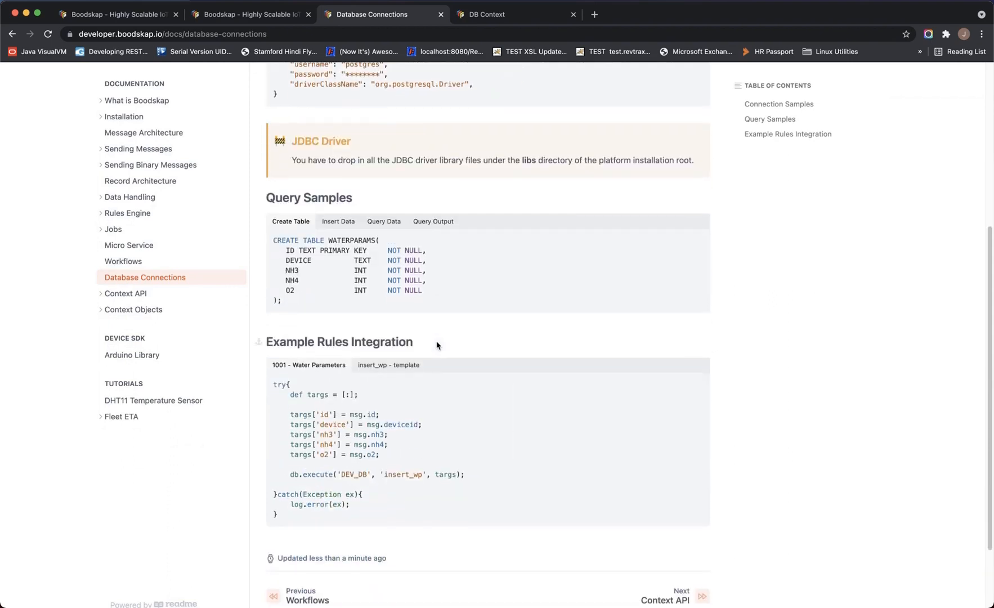
left_click(389, 366)
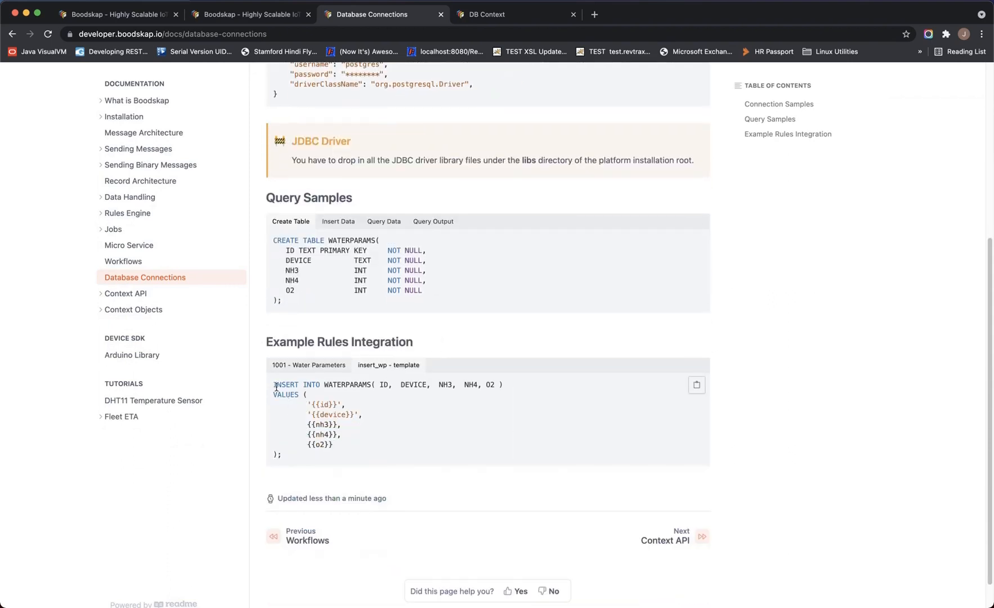
left_click(697, 385)
left_click(697, 385)
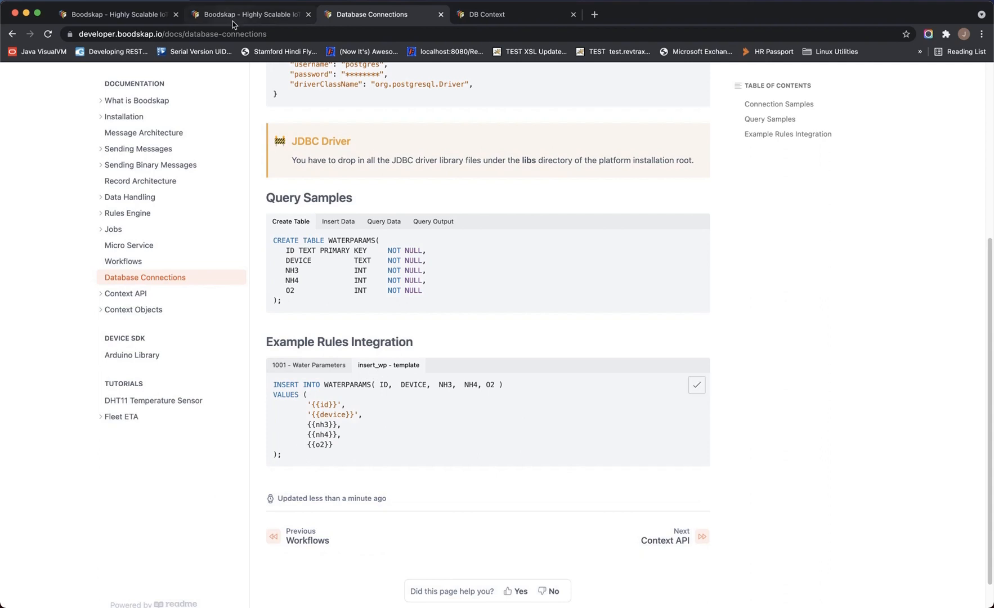
left_click(233, 23)
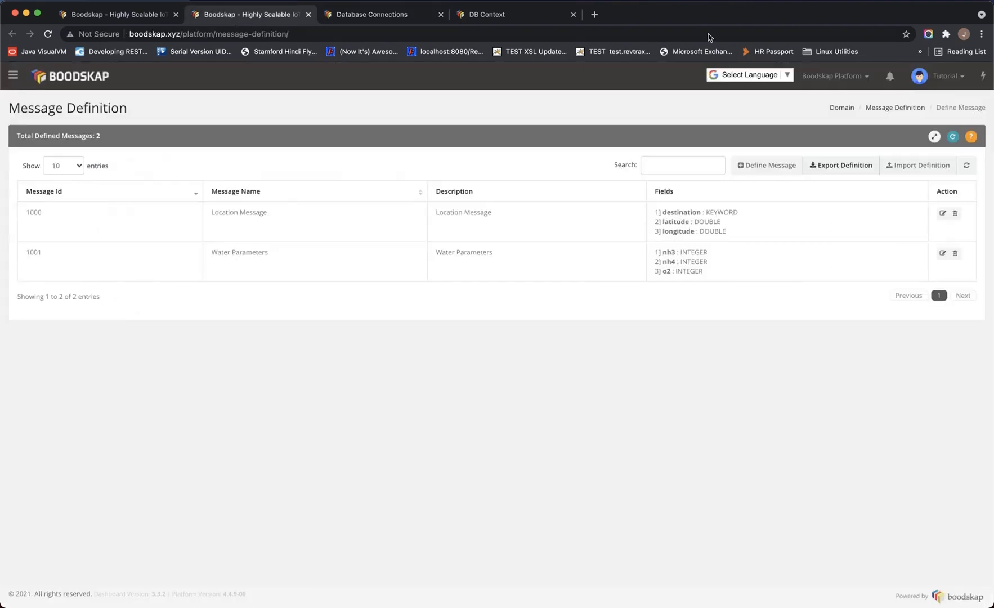
Save a new DB template insert_wp holding the pasted WATERPARAMS INSERT with {{id}} and nh3 placeholders
left_click(844, 84)
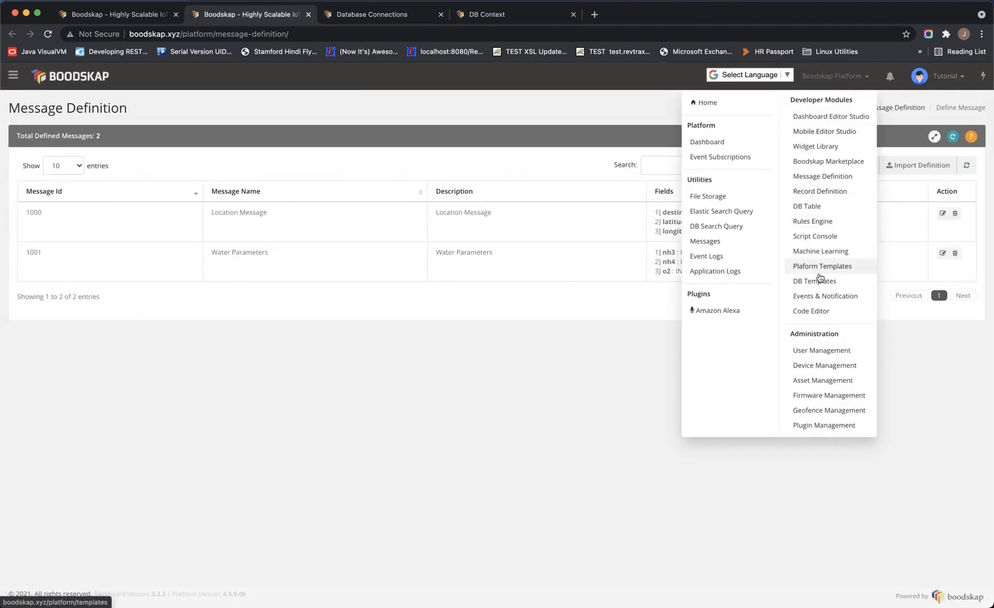
left_click(816, 281)
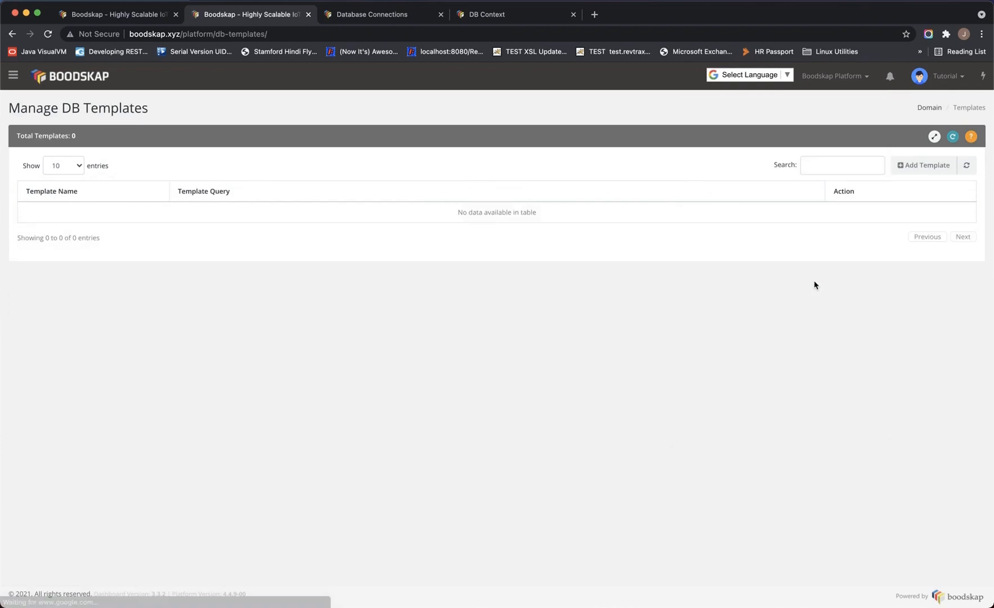
left_click(935, 176)
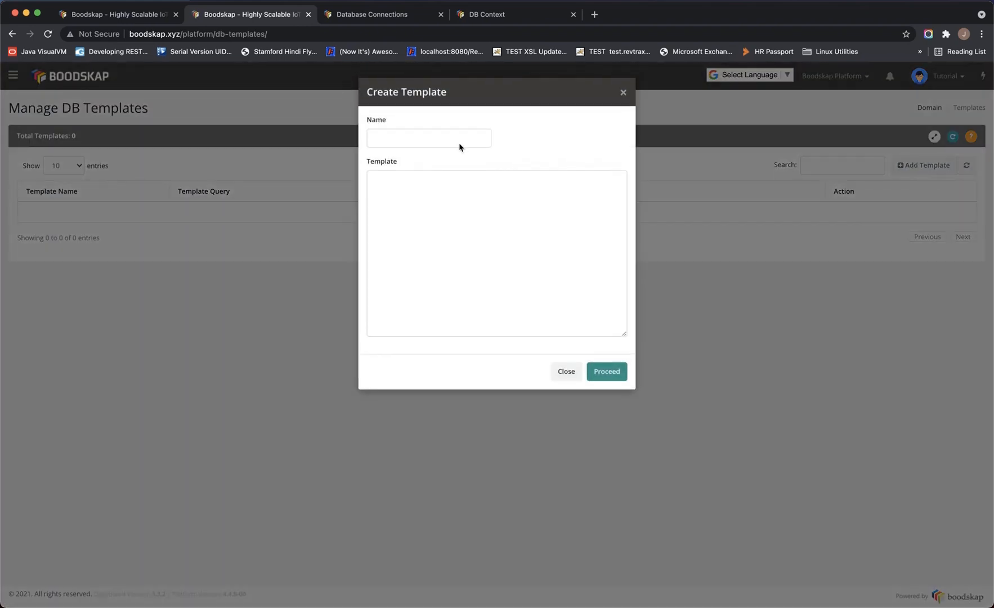
left_click(458, 136)
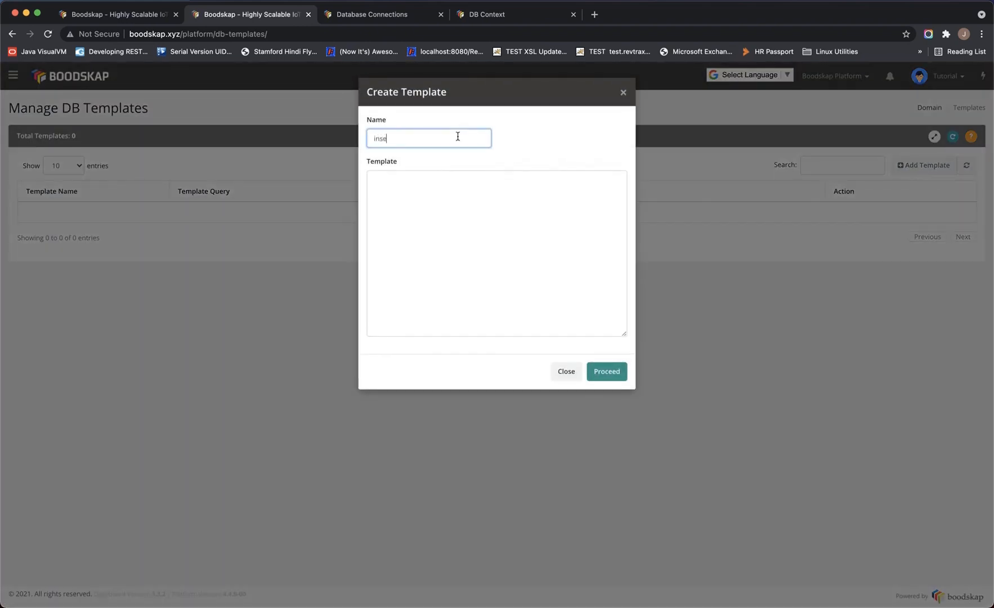
type("insert_wp")
left_click(444, 181)
key("super+v")
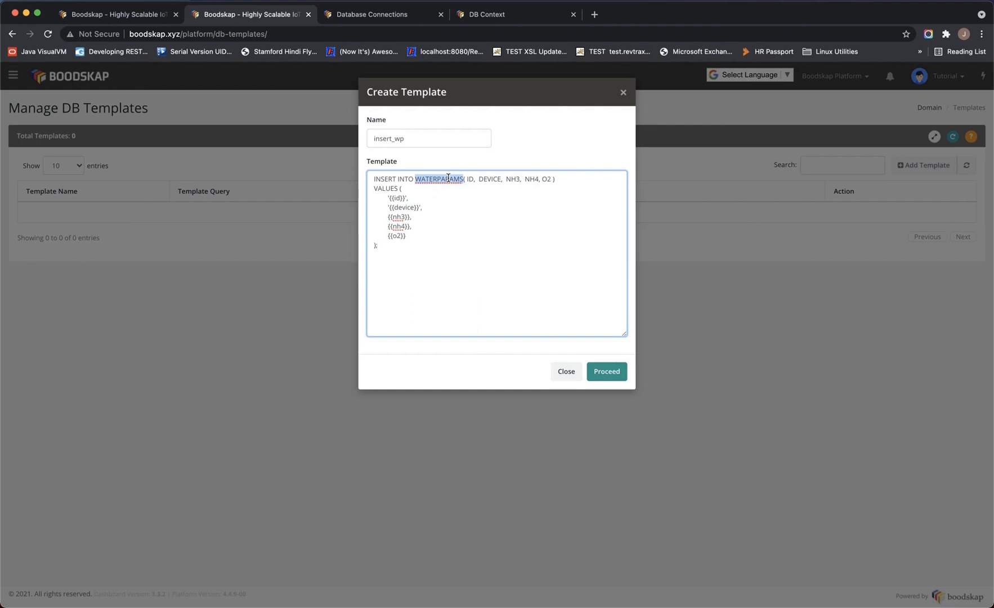
left_click(397, 199)
left_click(395, 199)
left_click(400, 219)
left_click(608, 376)
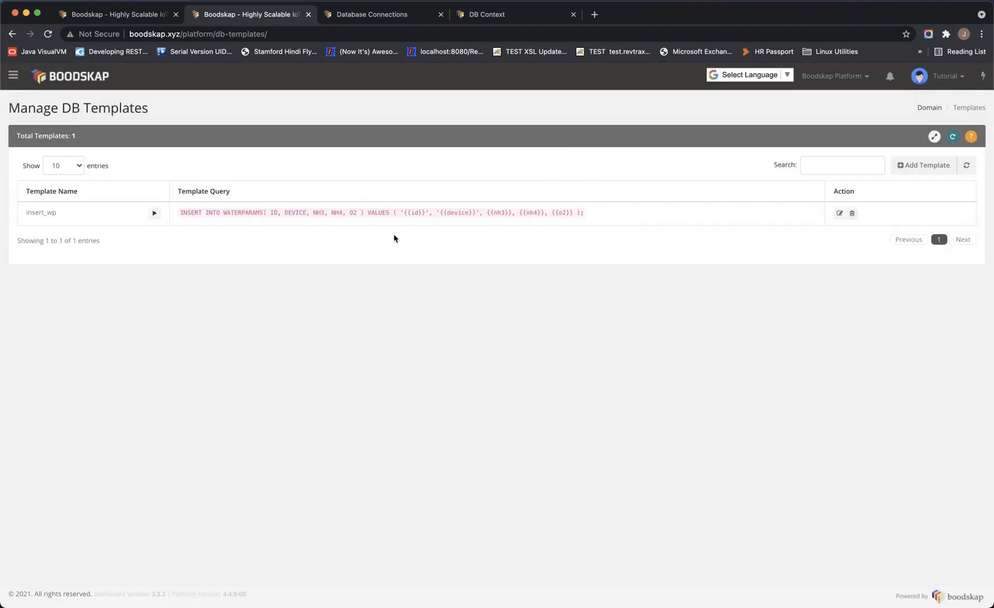
Simulate rule 1001 from the Rules Engine with NH3 45, NH4 78 and O2 5
left_click(124, 16)
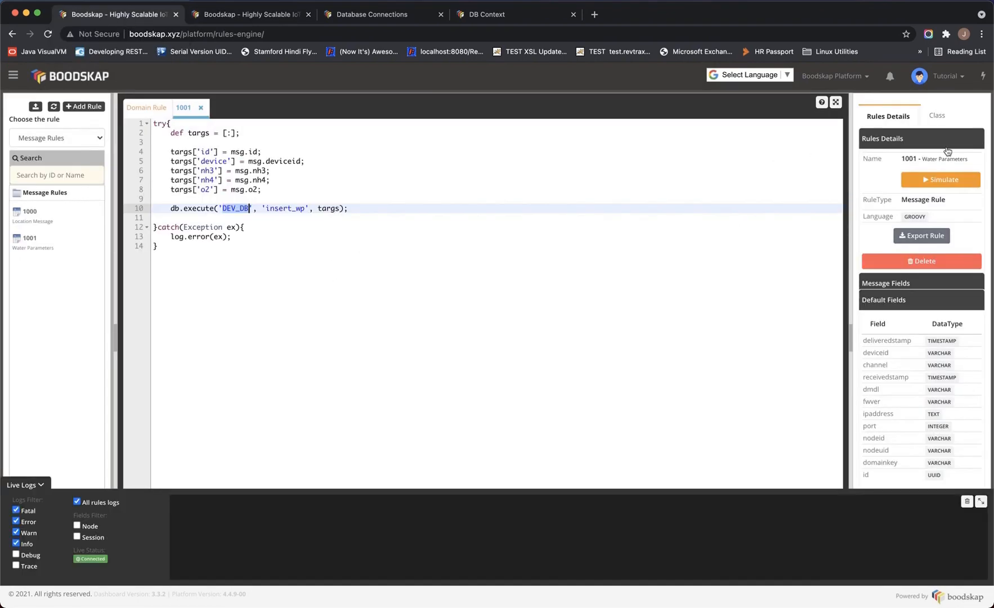
left_click(941, 180)
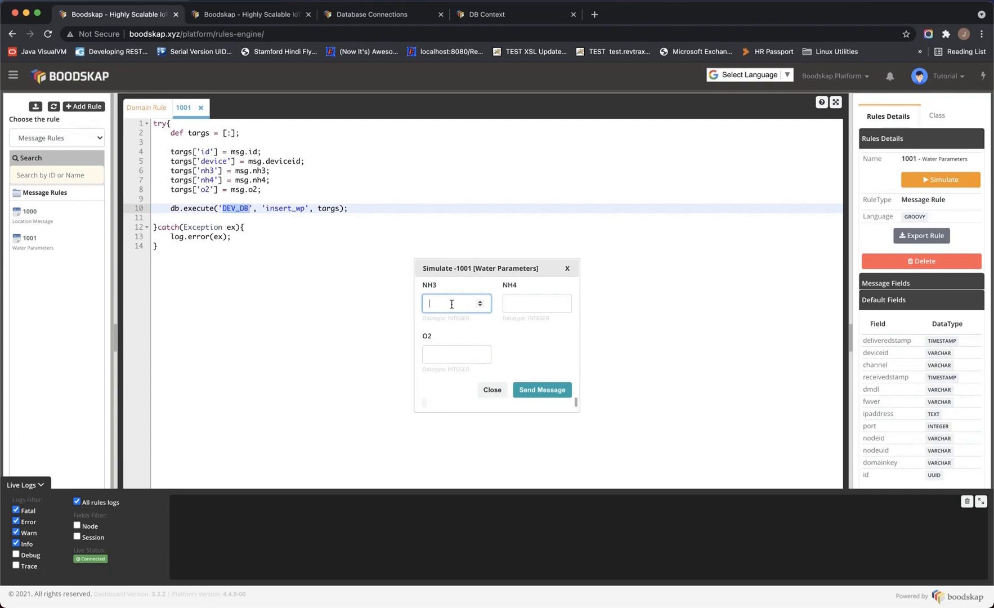
type("45")
key("Tab")
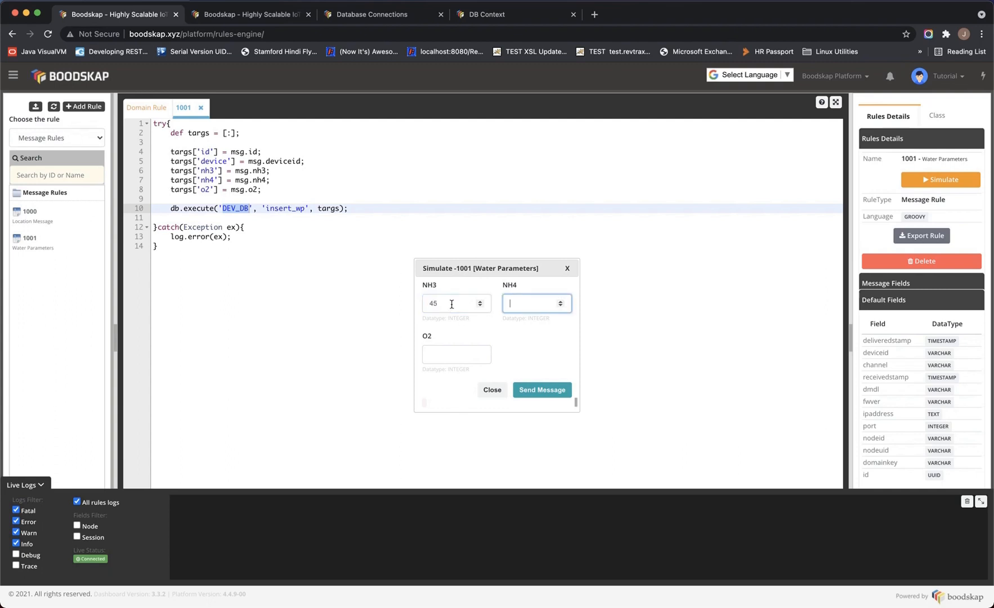
type("78")
key("Tab")
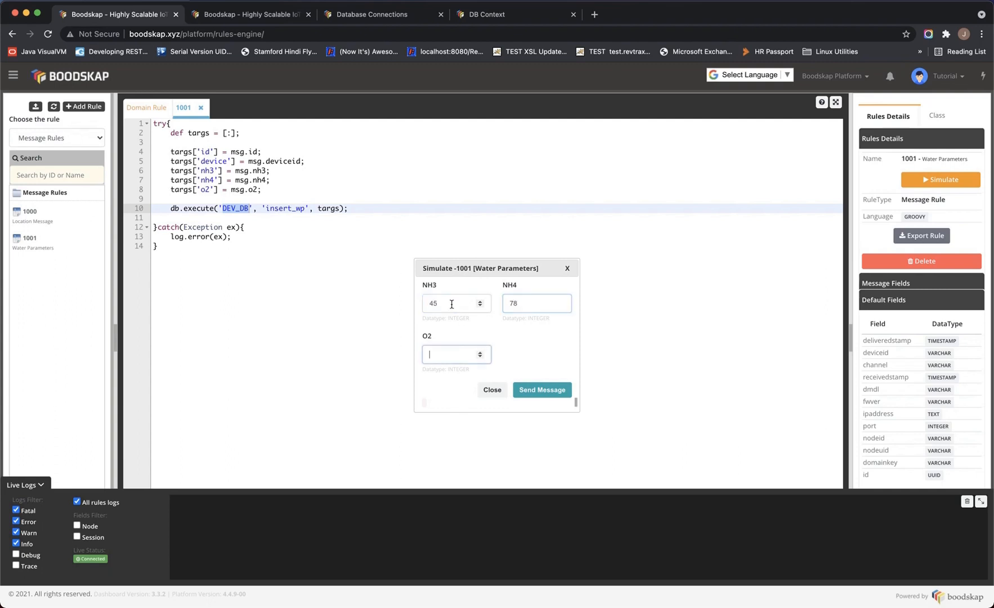
type("5")
left_click(542, 390)
left_click(244, 14)
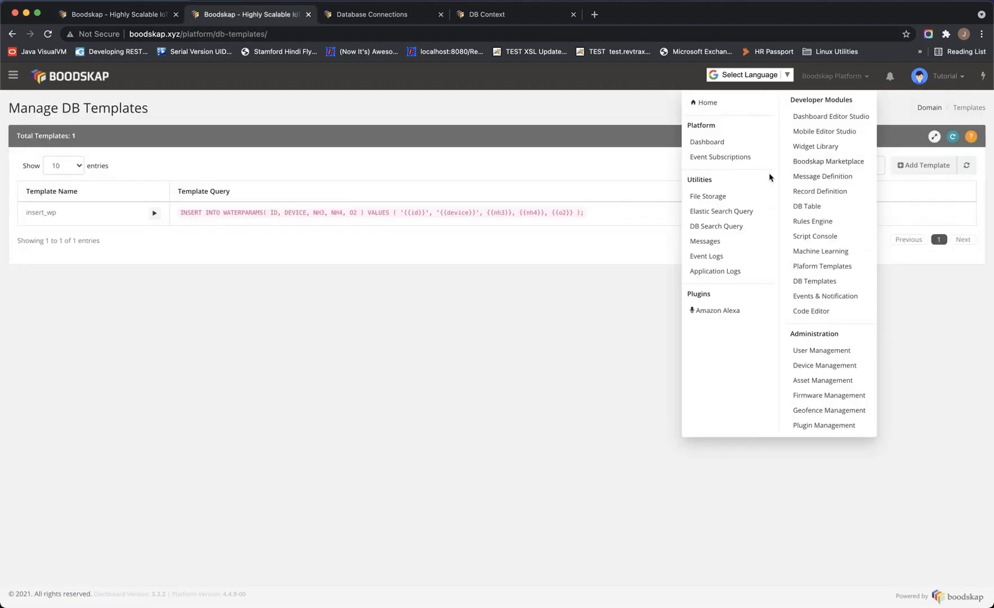
Run the docs' Query Data select on WATERPARAMS against DEV_DB [HIKARI] in the DB Query Console
left_click(716, 230)
left_click(274, 147)
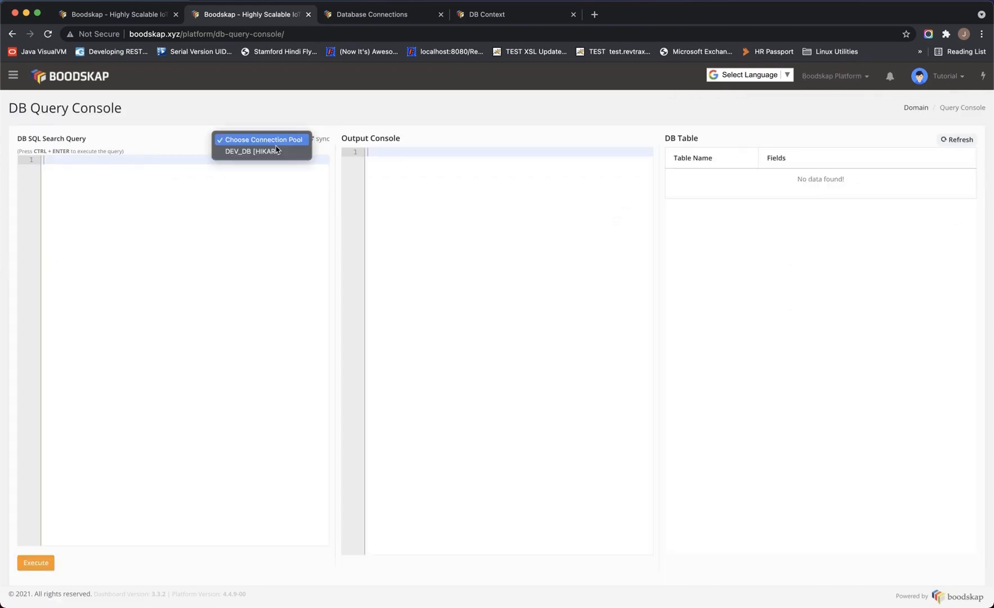
left_click(251, 155)
left_click(372, 15)
left_click(384, 282)
left_click(697, 301)
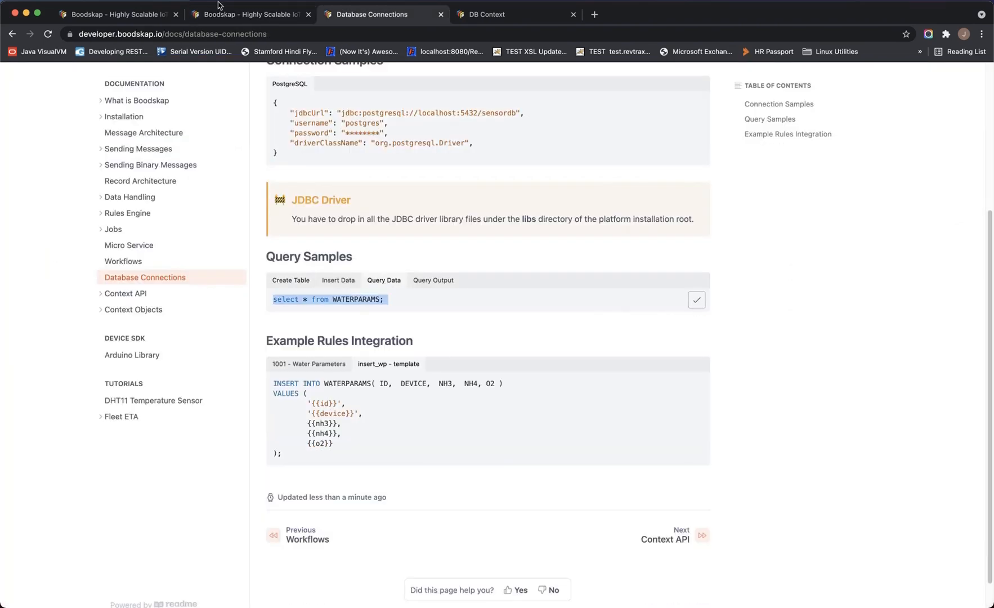
left_click(229, 16)
key("ctrl+v")
left_click(35, 563)
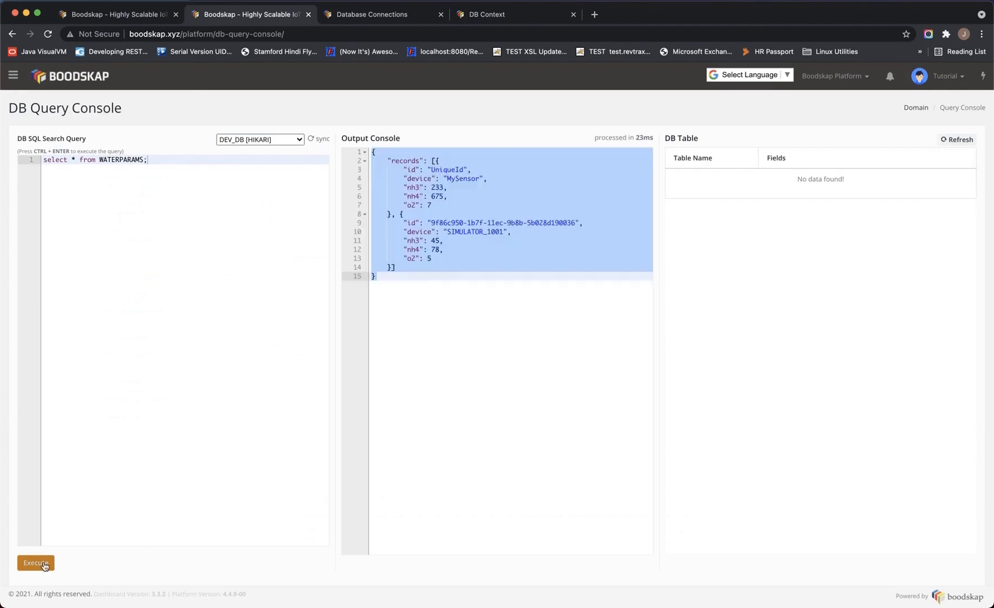
Inspect the new SIMULATOR_1001 record's id and its nh3 45, nh4 78, o2 5 values
left_click(445, 260)
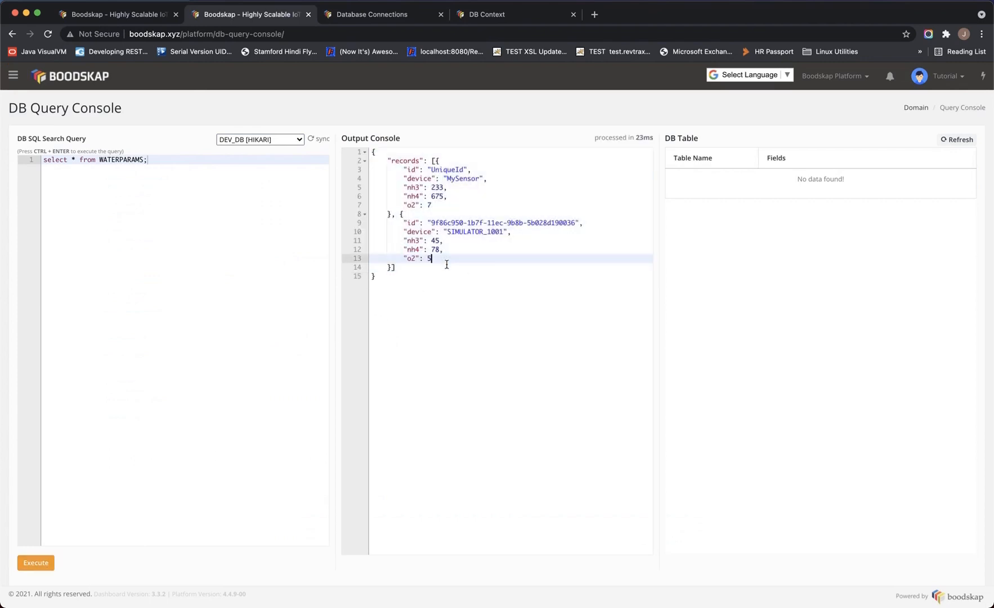
double_click(451, 223)
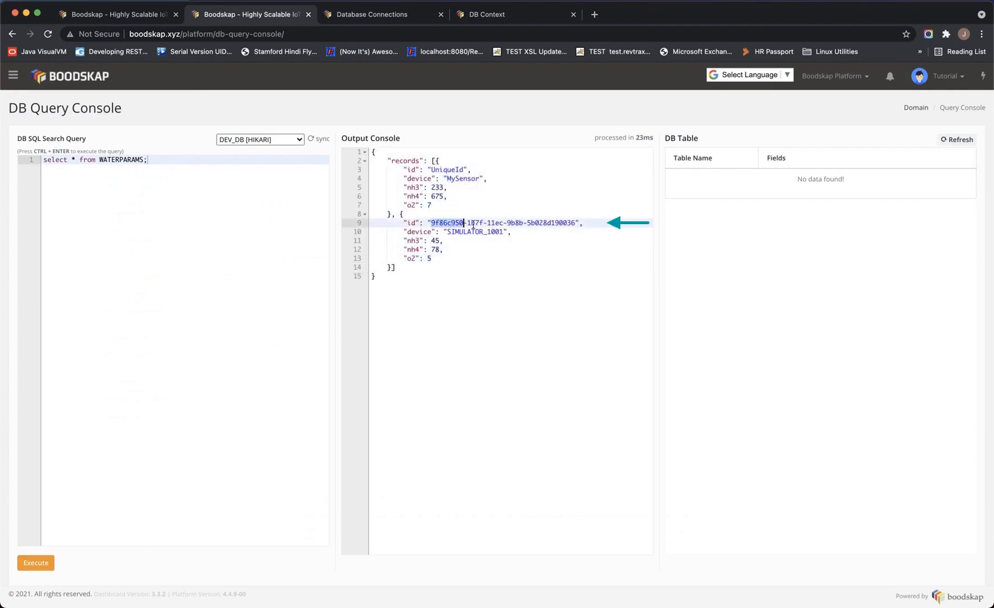
double_click(475, 234)
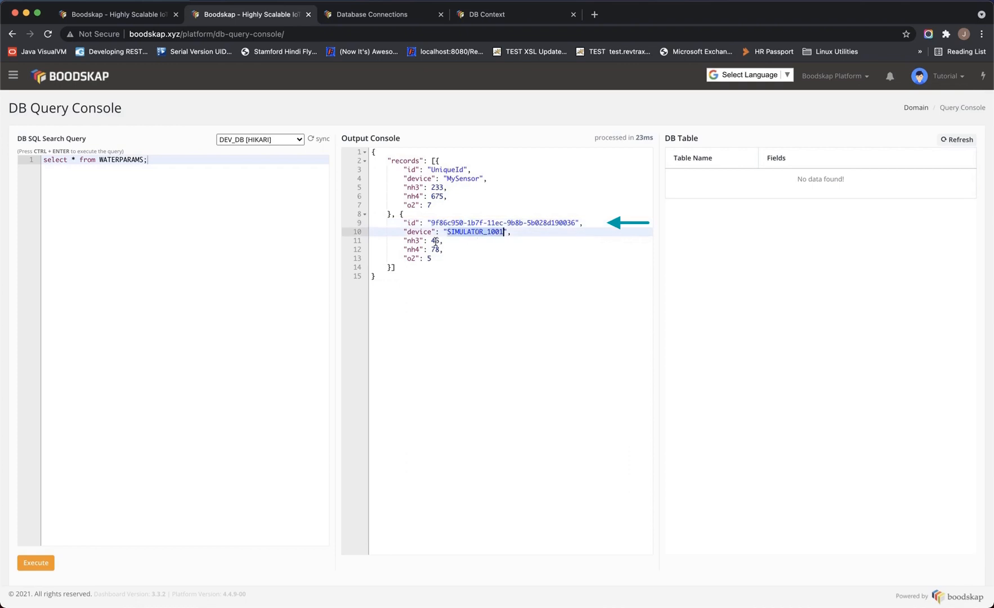
left_click_drag(404, 241, 450, 260)
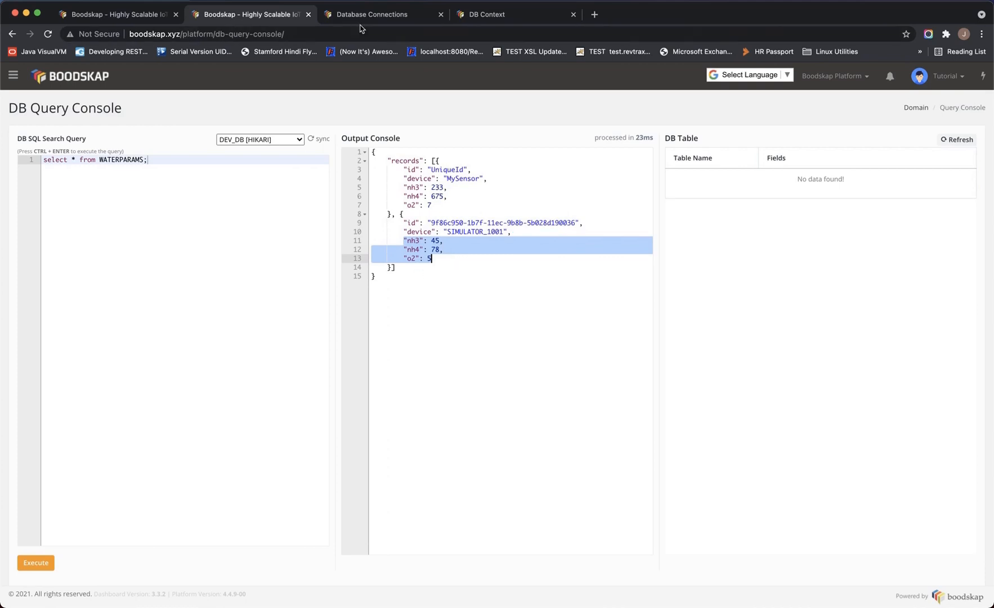
Highlight execute and the tempateId parameter in the DB Context method signatures
left_click(504, 18)
scroll(434, 288, "down", 2)
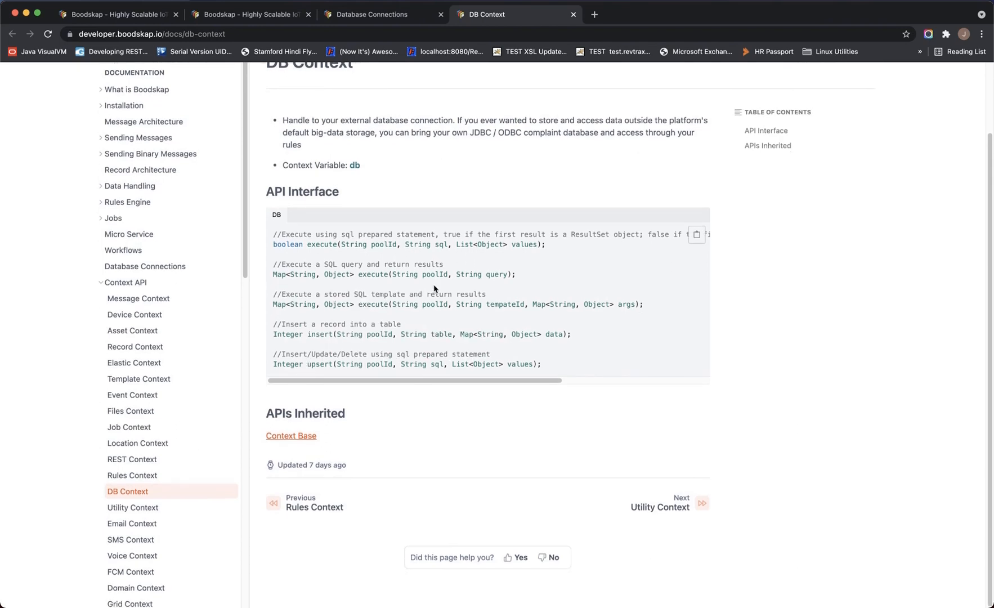
double_click(376, 276)
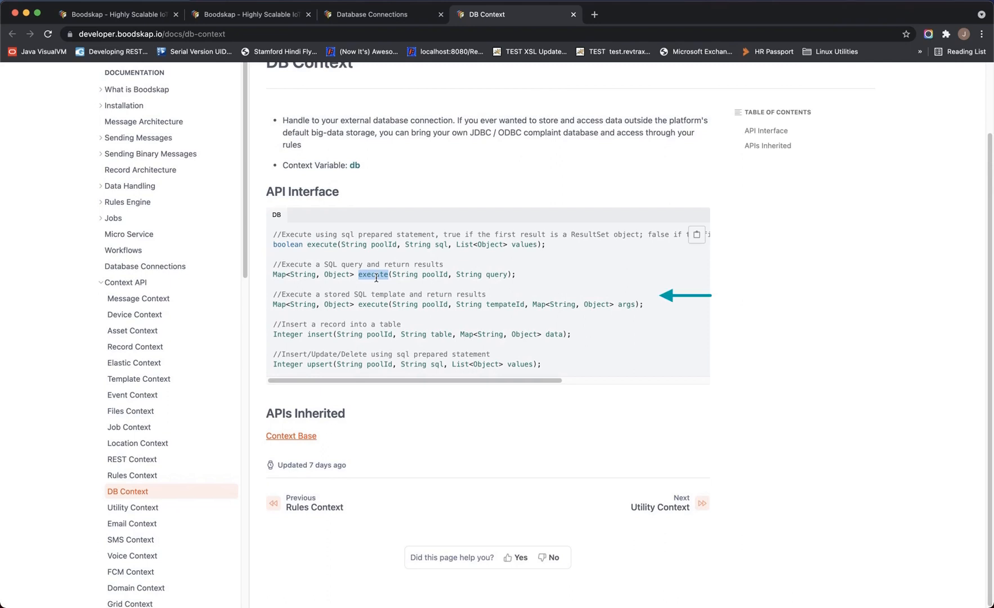
double_click(517, 306)
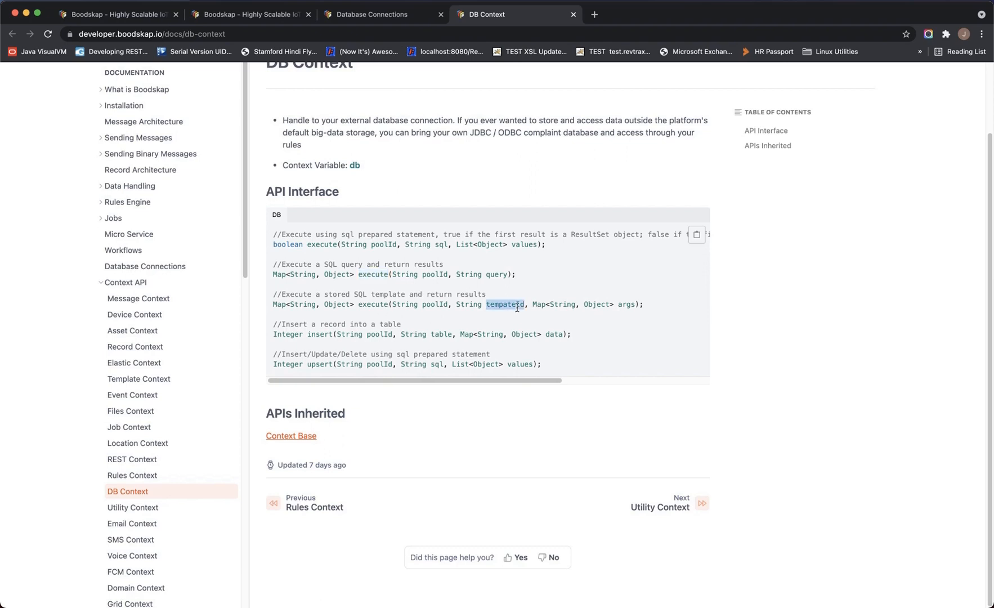
double_click(376, 276)
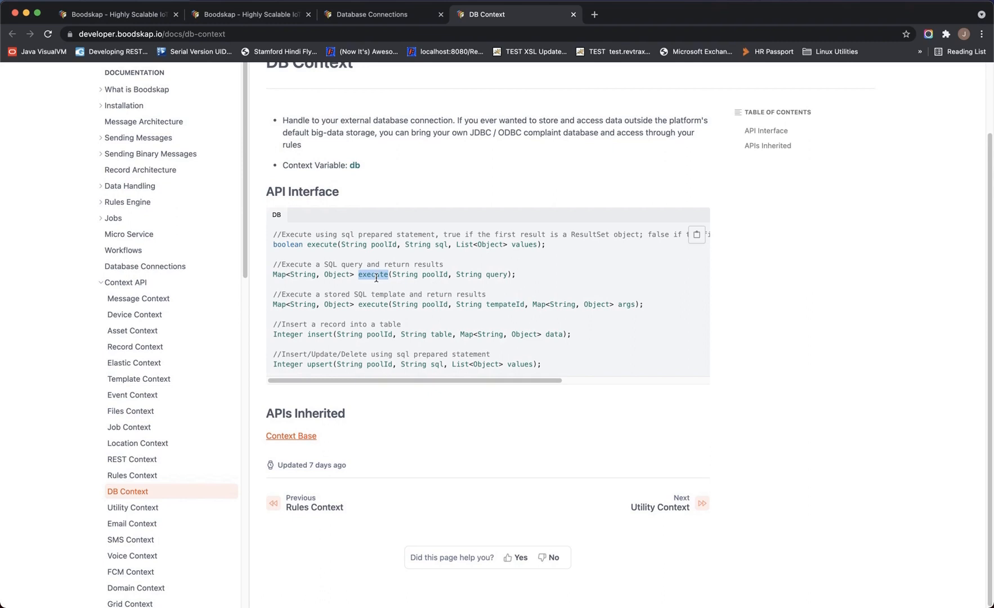
double_click(517, 306)
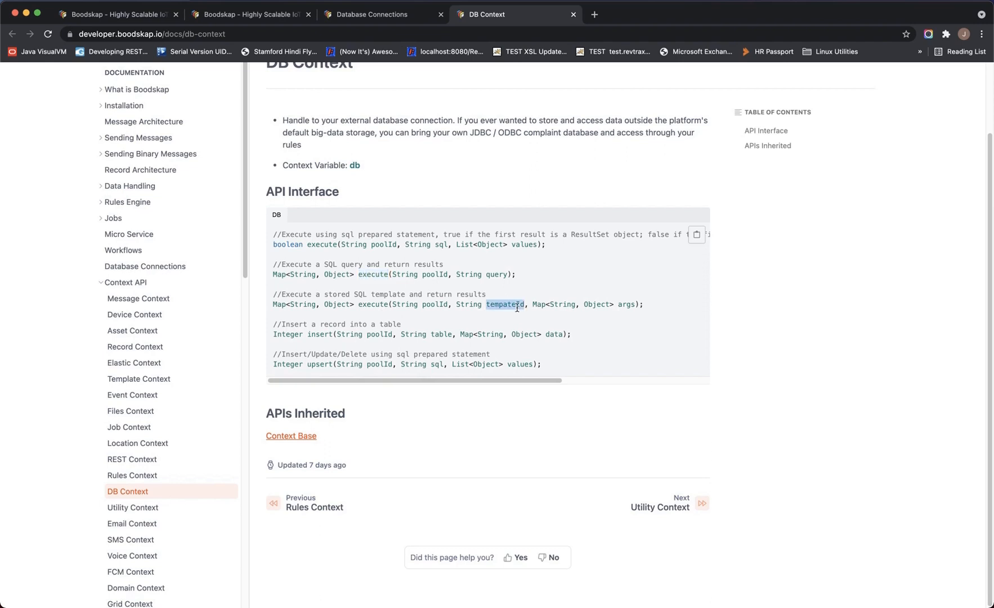